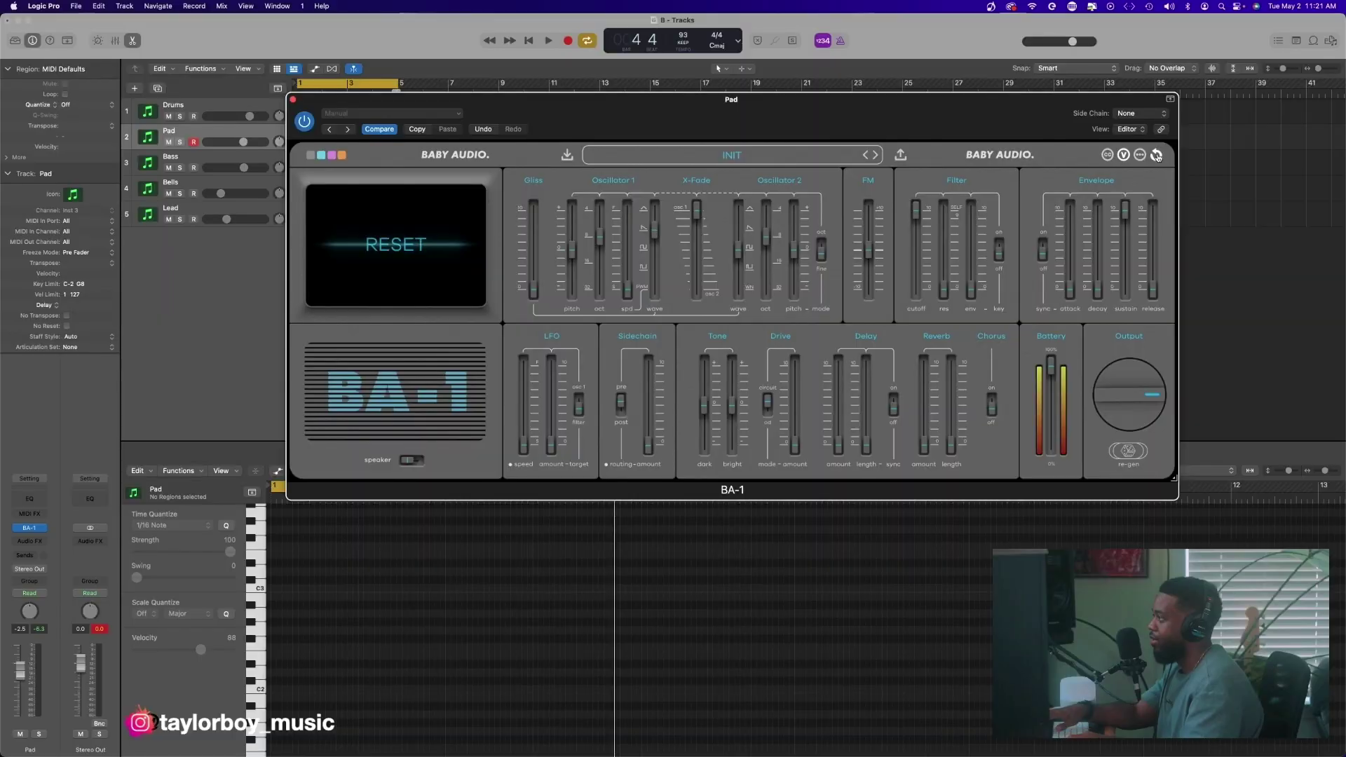
# - Replace the ANALOG BRASS BABY patch on the Pad track's BA-1 with the INIT preset
pyautogui.click(1322, 123)
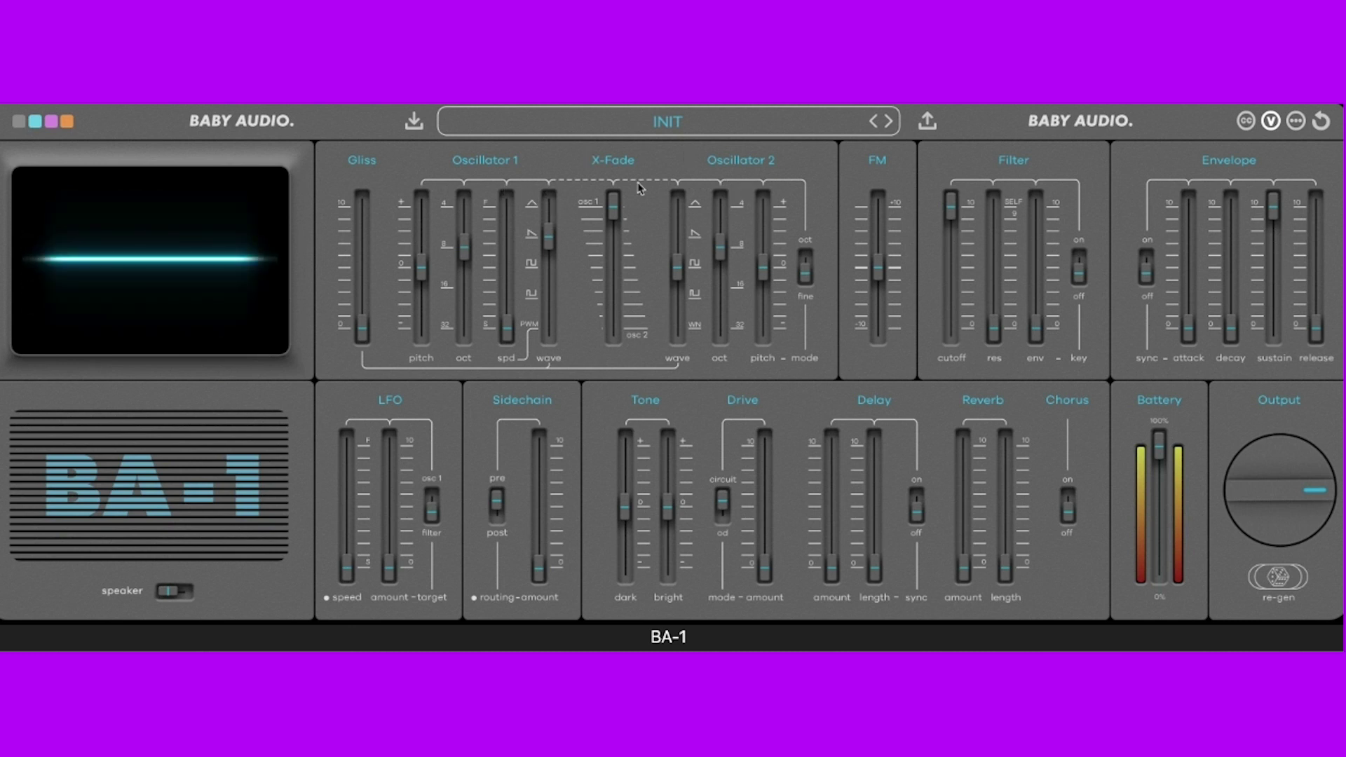
# - Centre the X-Fade at 00, switch Oscillator 2 to saw, and detune it to -12
pyautogui.moveTo(614, 204); pyautogui.dragTo(612, 274)
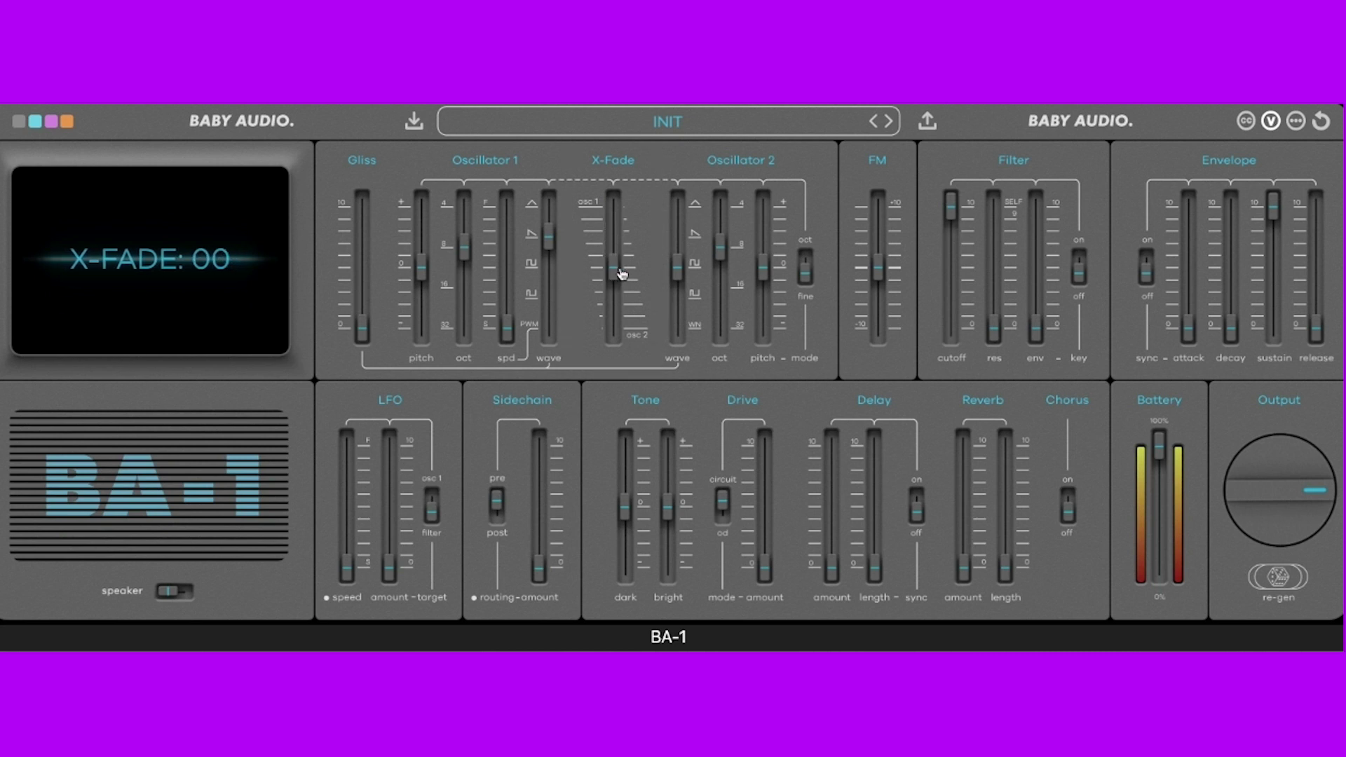
pyautogui.moveTo(678, 275)
pyautogui.moveTo(679, 272); pyautogui.dragTo(679, 236)
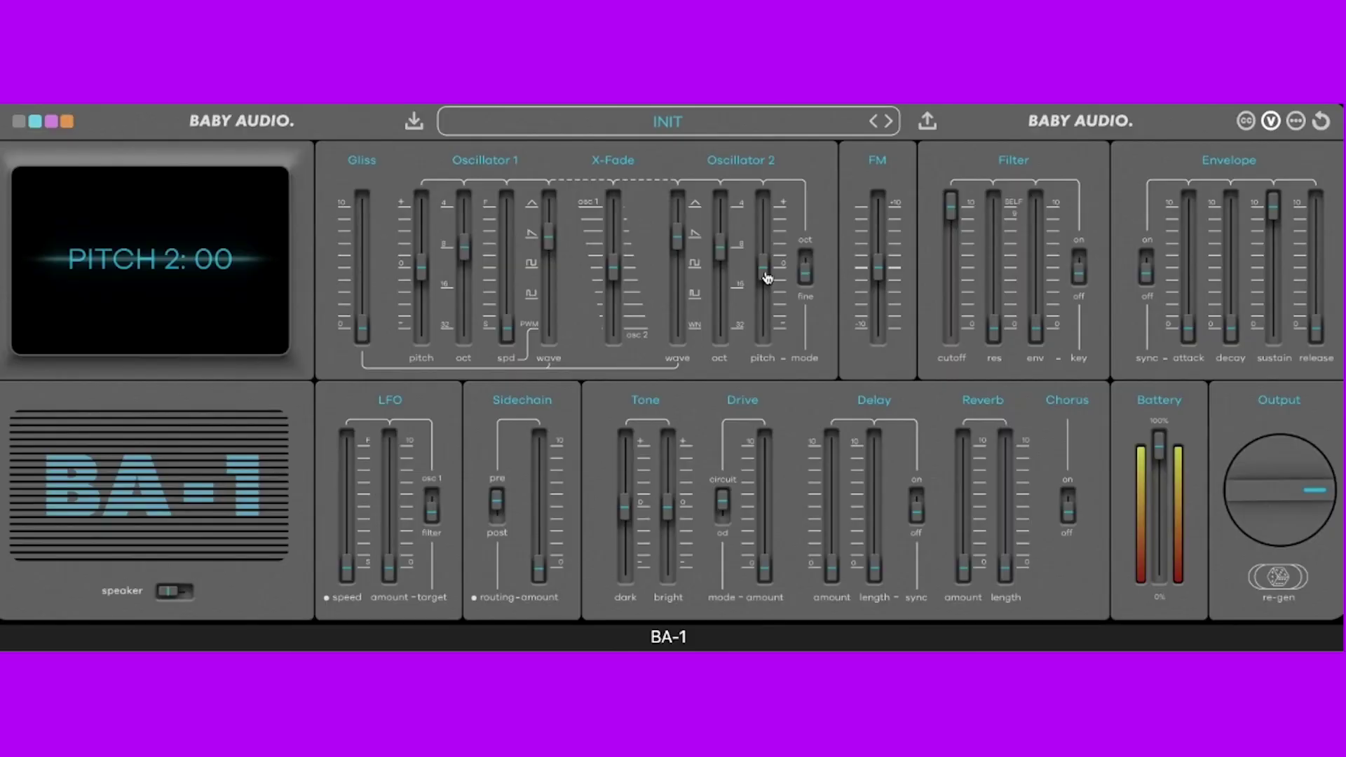
pyautogui.moveTo(765, 289)
pyautogui.moveTo(767, 281); pyautogui.dragTo(766, 283)
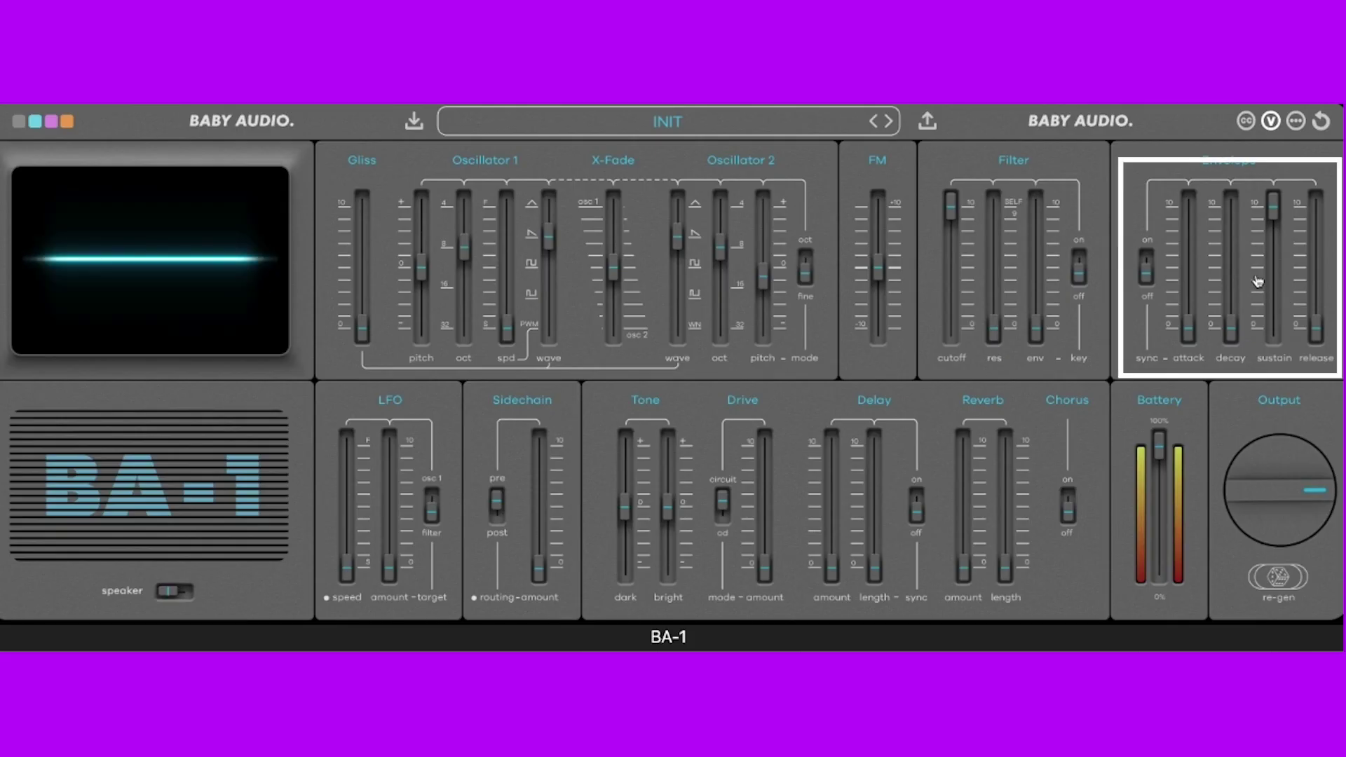
# - Shape the envelope with a slower attack, decay 58, sustain 58 and release 73
pyautogui.moveTo(1120, 268)
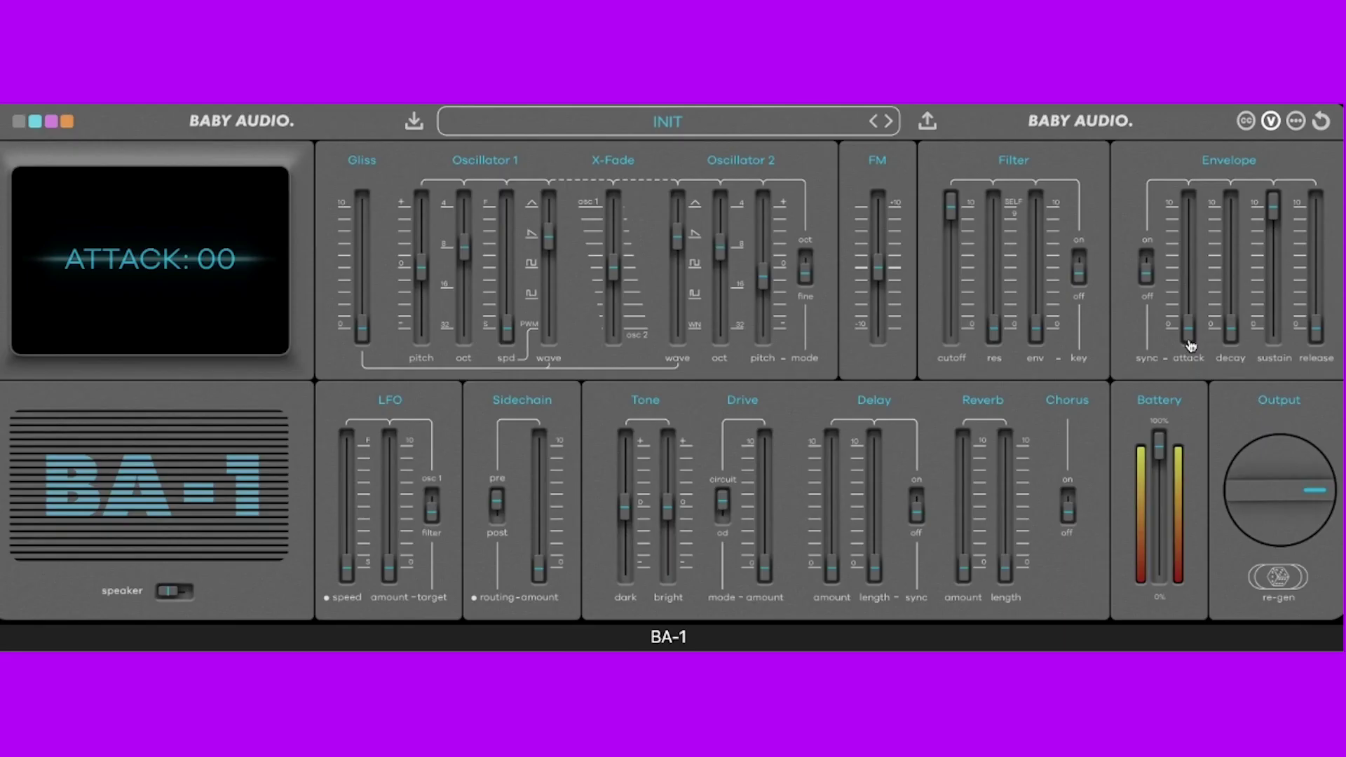
pyautogui.moveTo(1080, 293); pyautogui.dragTo(1075, 236)
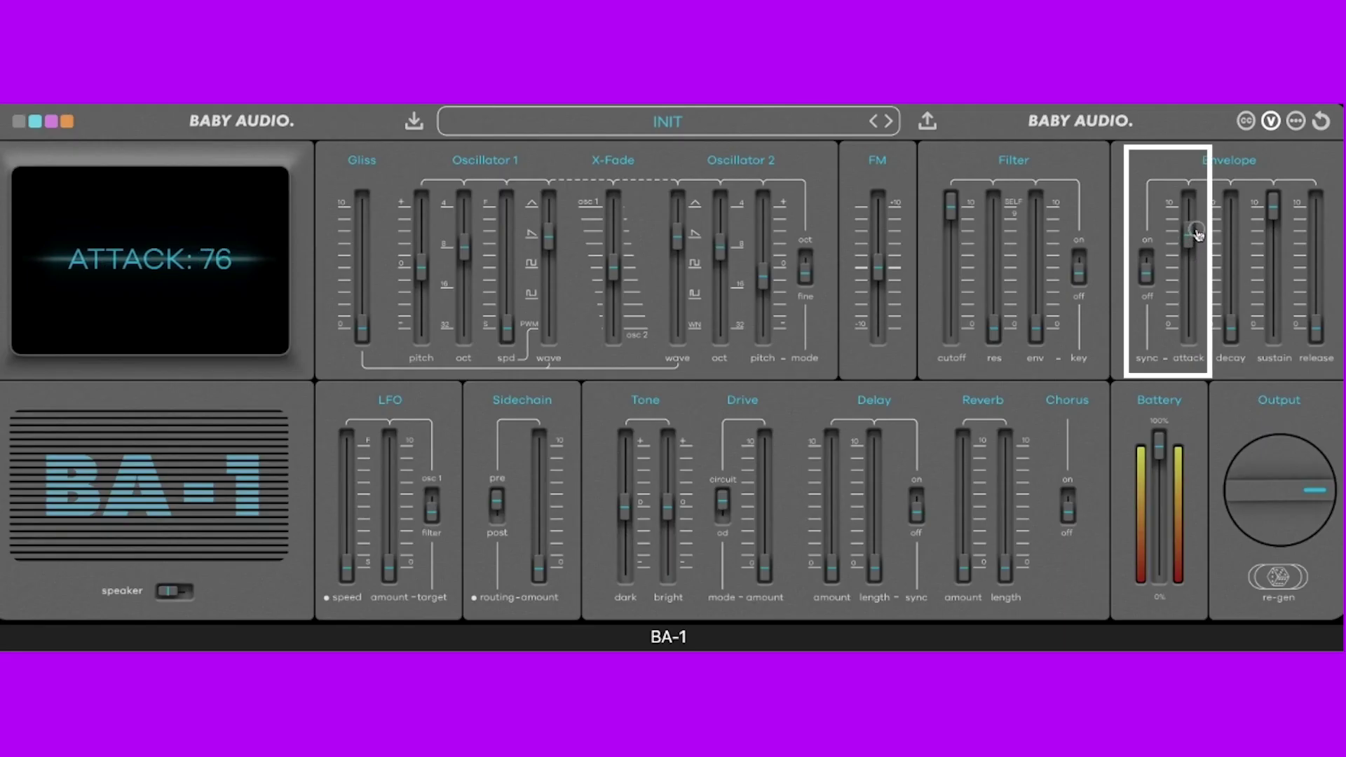
pyautogui.moveTo(1231, 328); pyautogui.dragTo(1234, 261)
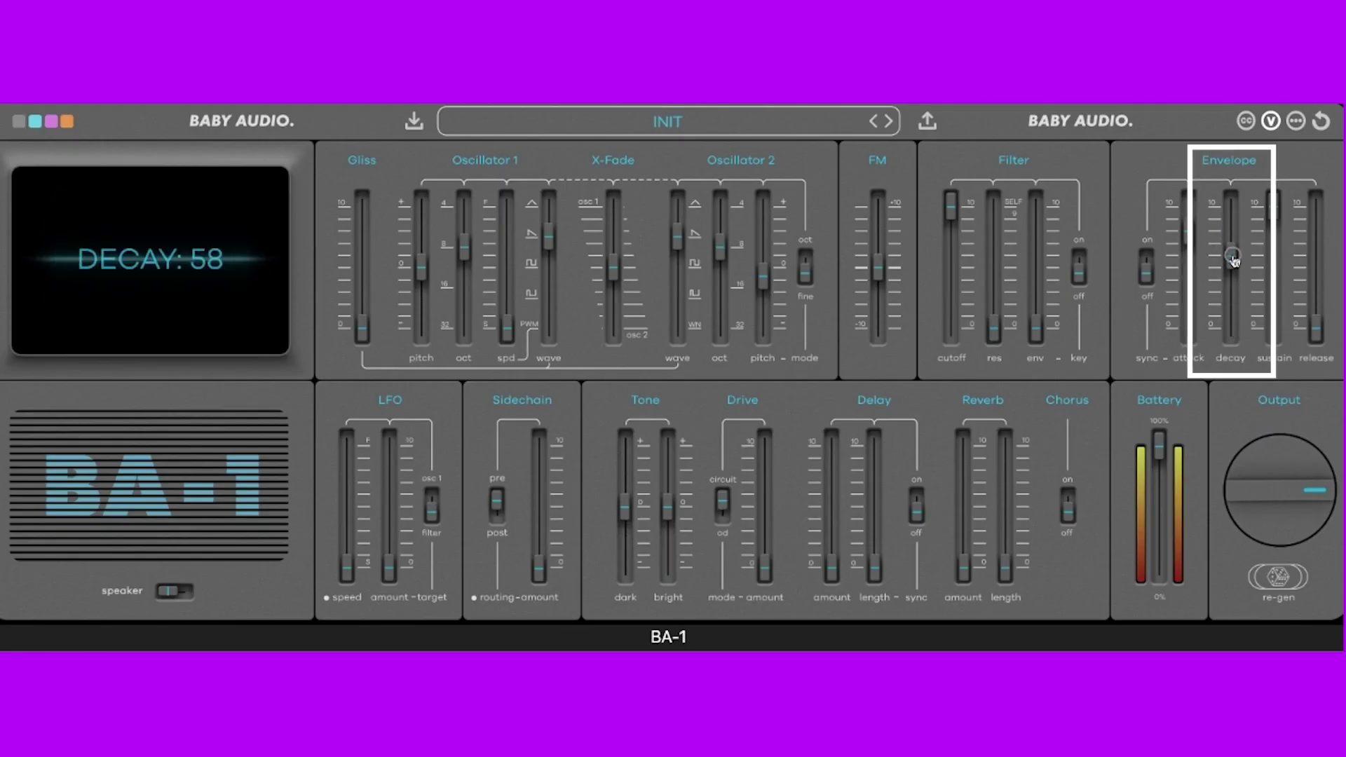
pyautogui.moveTo(1274, 204); pyautogui.dragTo(1274, 257)
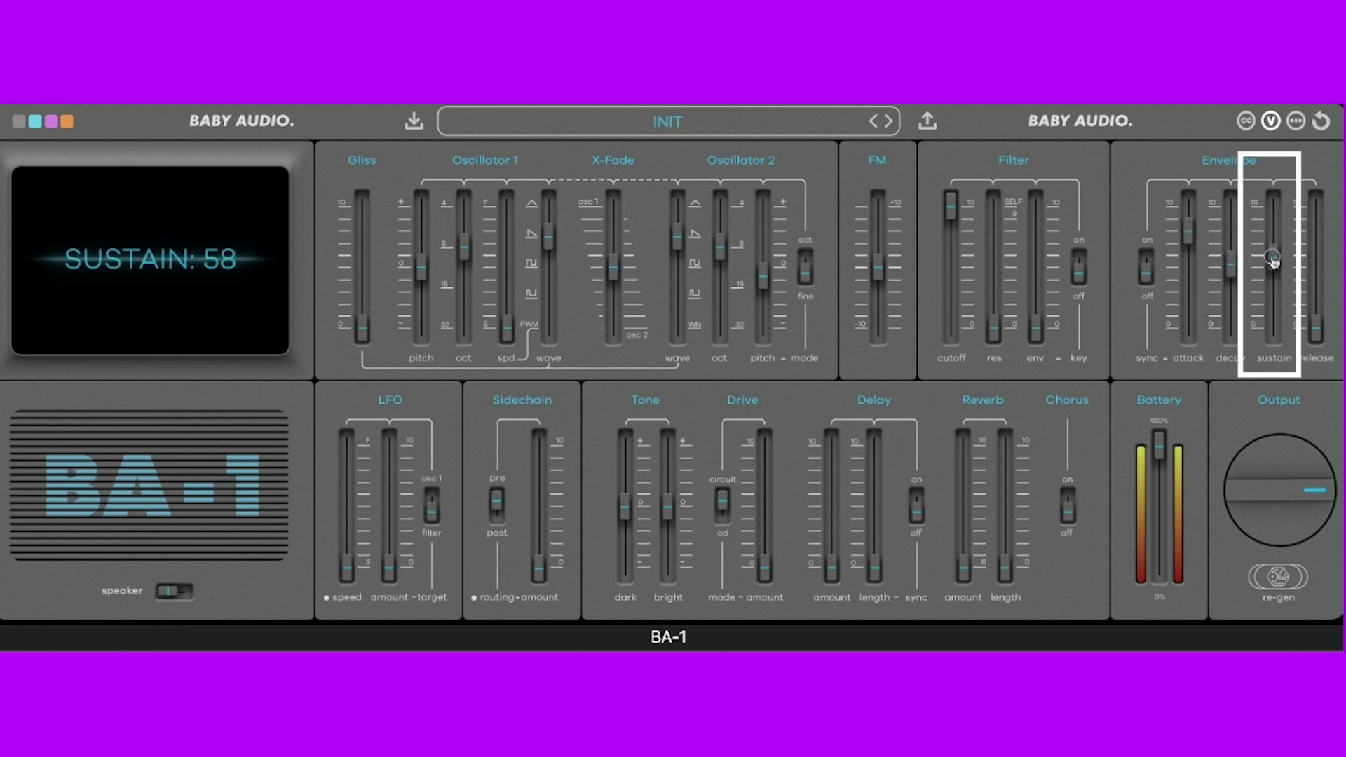
pyautogui.moveTo(1323, 335); pyautogui.dragTo(1323, 227)
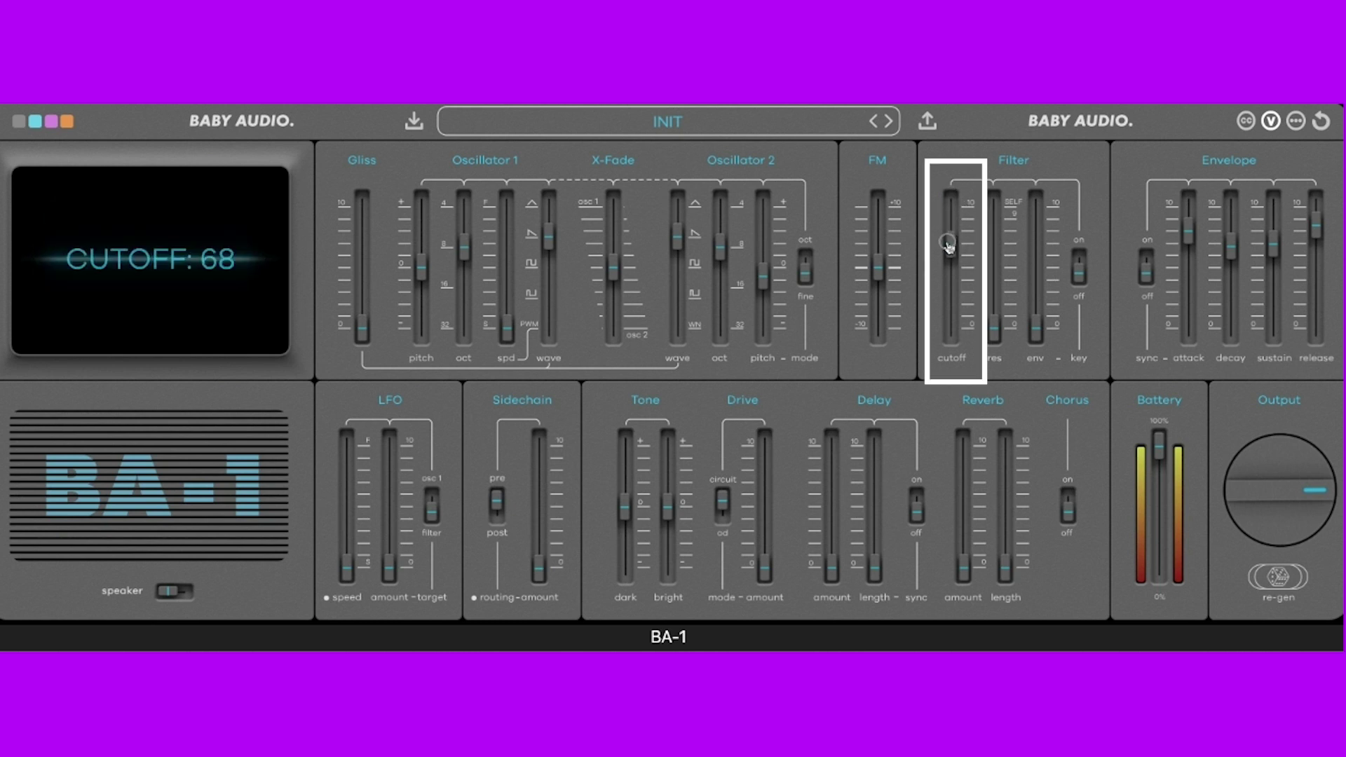
# - Lower the filter cutoff to about 41 and add a filter envelope amount of 25
pyautogui.moveTo(944, 287); pyautogui.dragTo(945, 286)
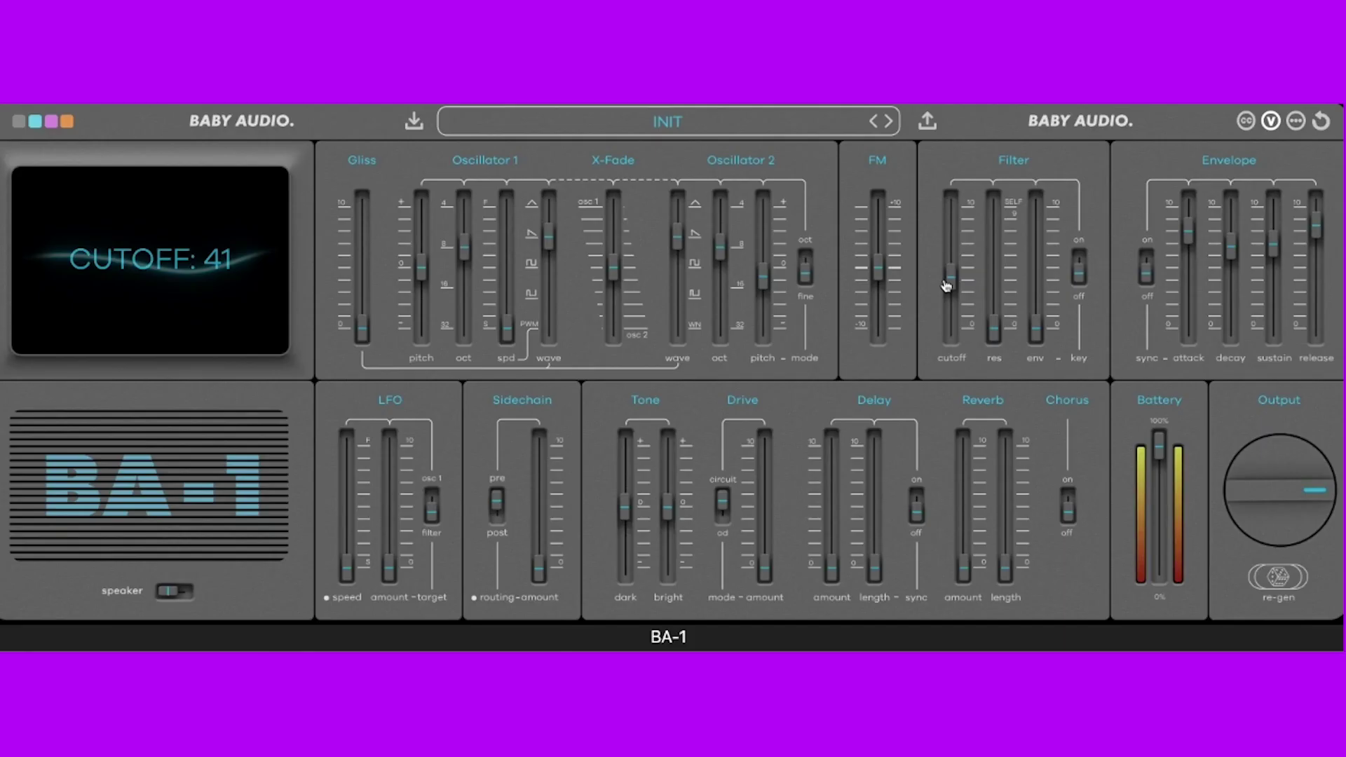
pyautogui.moveTo(972, 297)
pyautogui.moveTo(1038, 342); pyautogui.dragTo(996, 310)
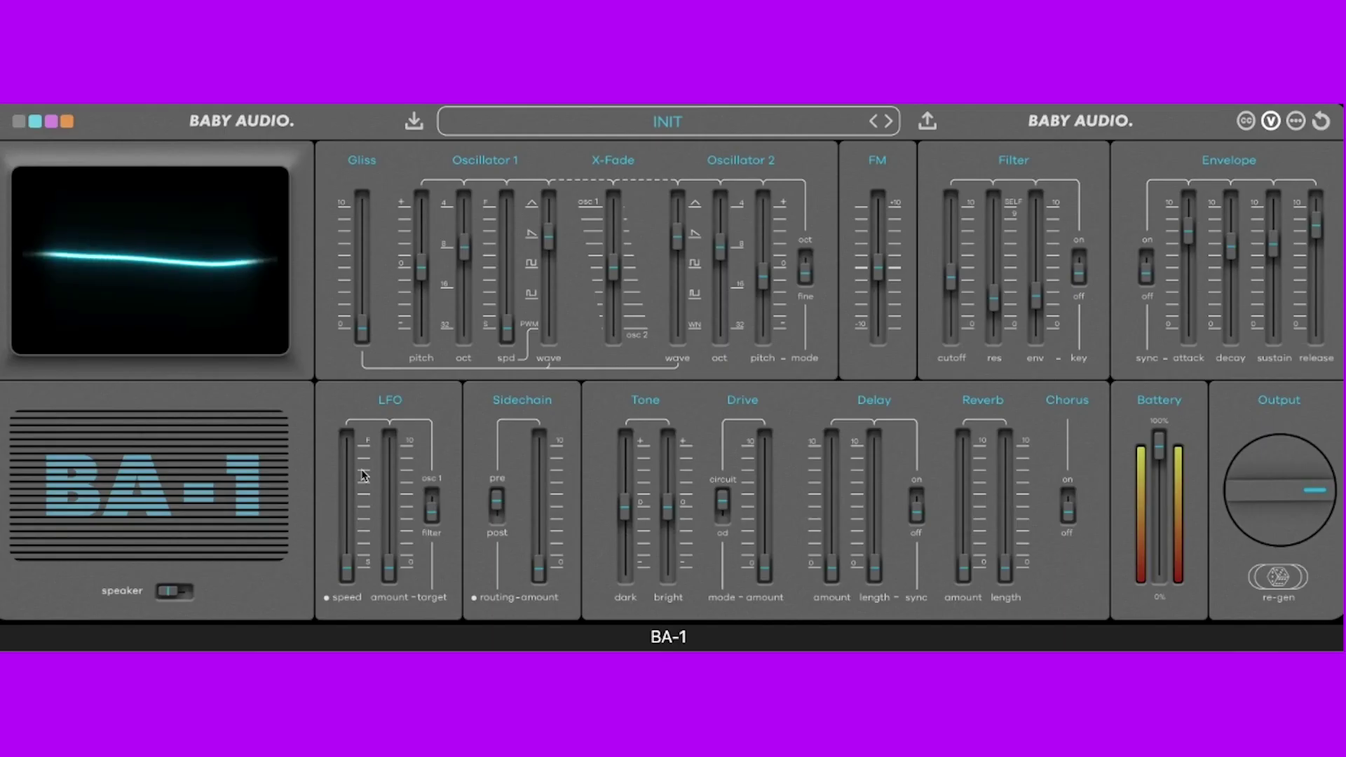
# - Sync the LFO to 1/16 and set a small LFO amount of about 19
pyautogui.moveTo(346, 591)
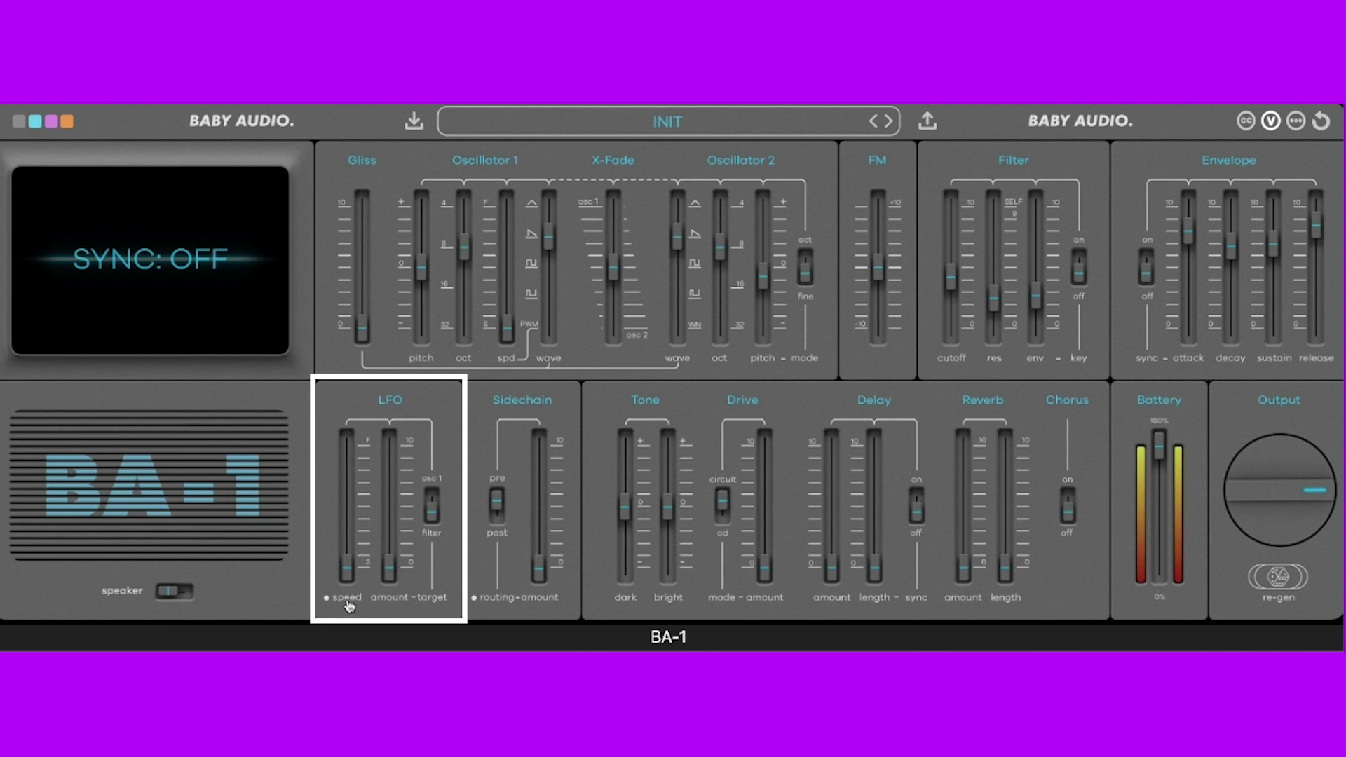
pyautogui.click(346, 601)
pyautogui.moveTo(347, 569); pyautogui.dragTo(352, 478)
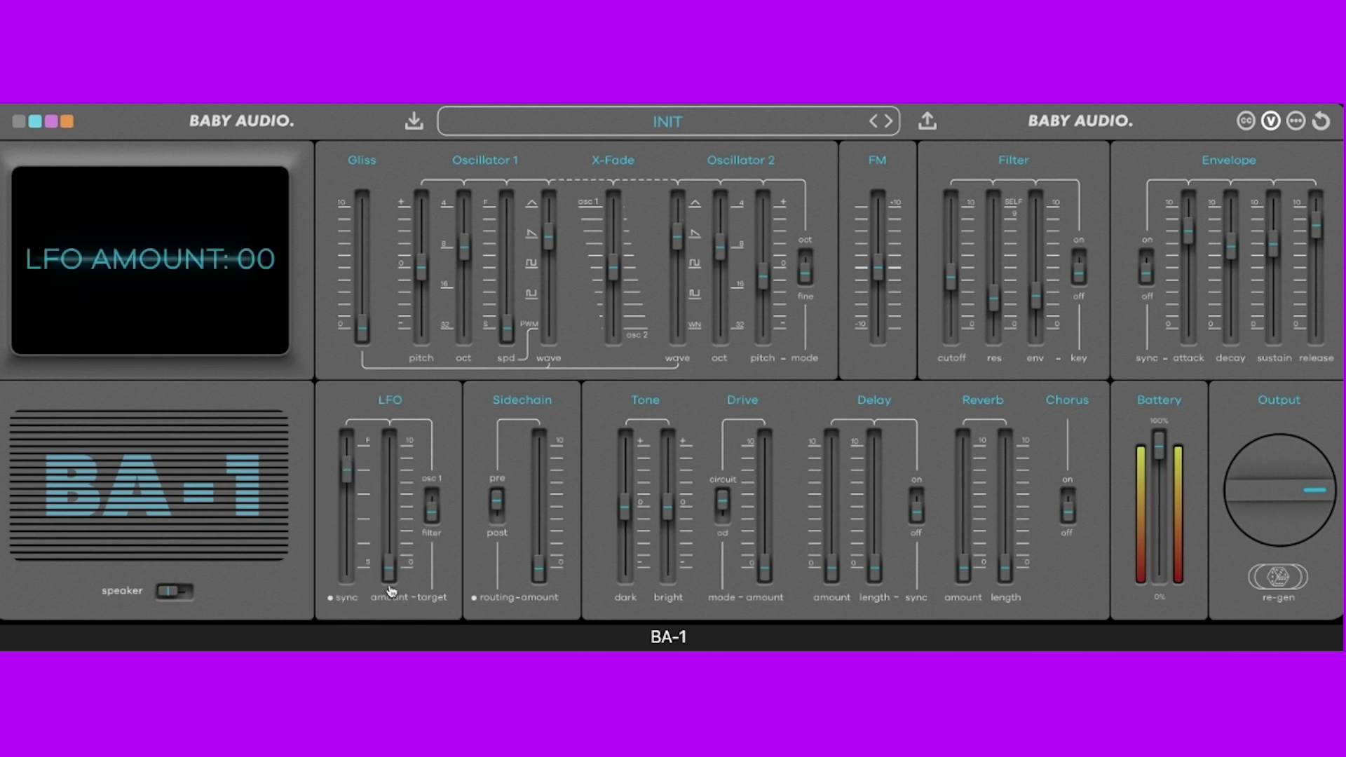
pyautogui.moveTo(391, 571); pyautogui.dragTo(404, 469)
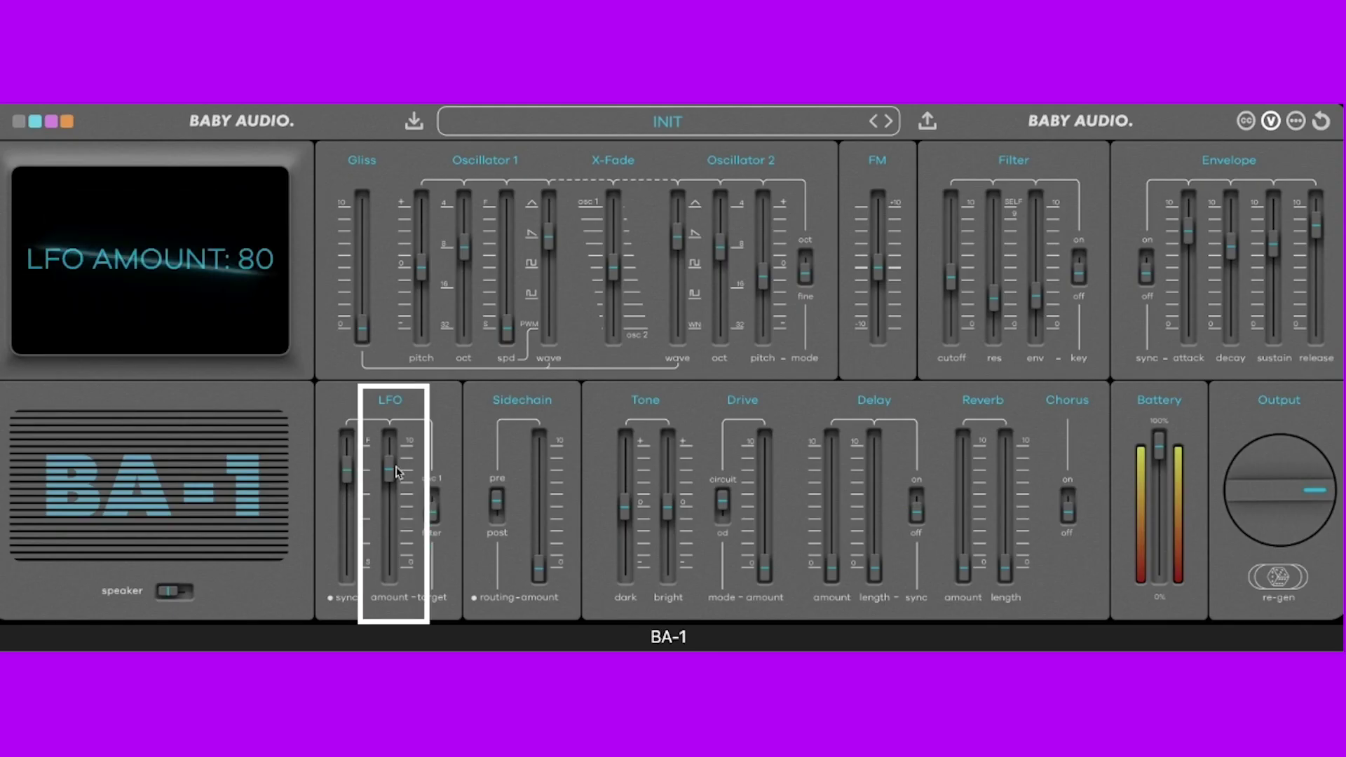
pyautogui.moveTo(396, 472); pyautogui.dragTo(394, 495)
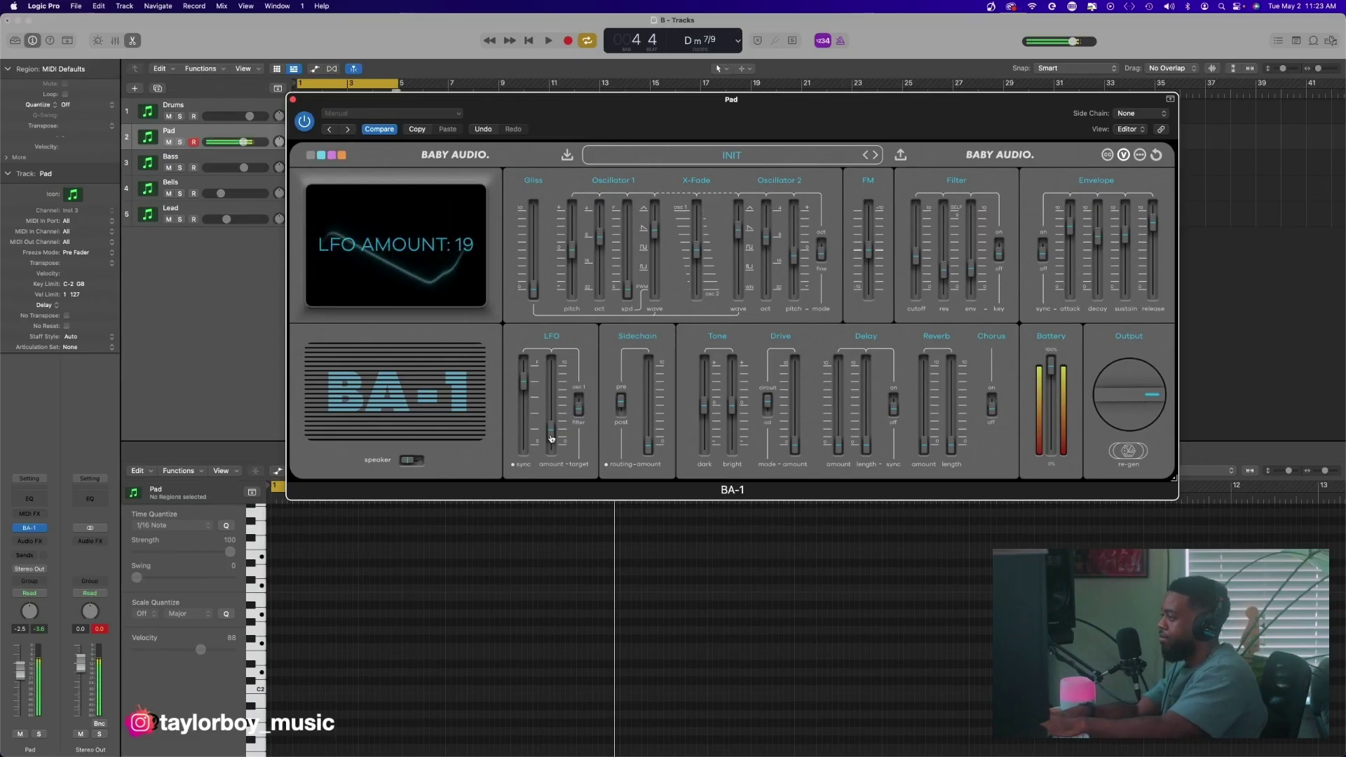
# - Brighten the tone to +30, lengthen and mix in delay, and set reverb length 28
pyautogui.click(732, 406)
pyautogui.moveTo(668, 512); pyautogui.dragTo(669, 491)
pyautogui.moveTo(875, 566); pyautogui.dragTo(874, 513)
pyautogui.click(833, 568)
pyautogui.moveTo(833, 568); pyautogui.dragTo(833, 547)
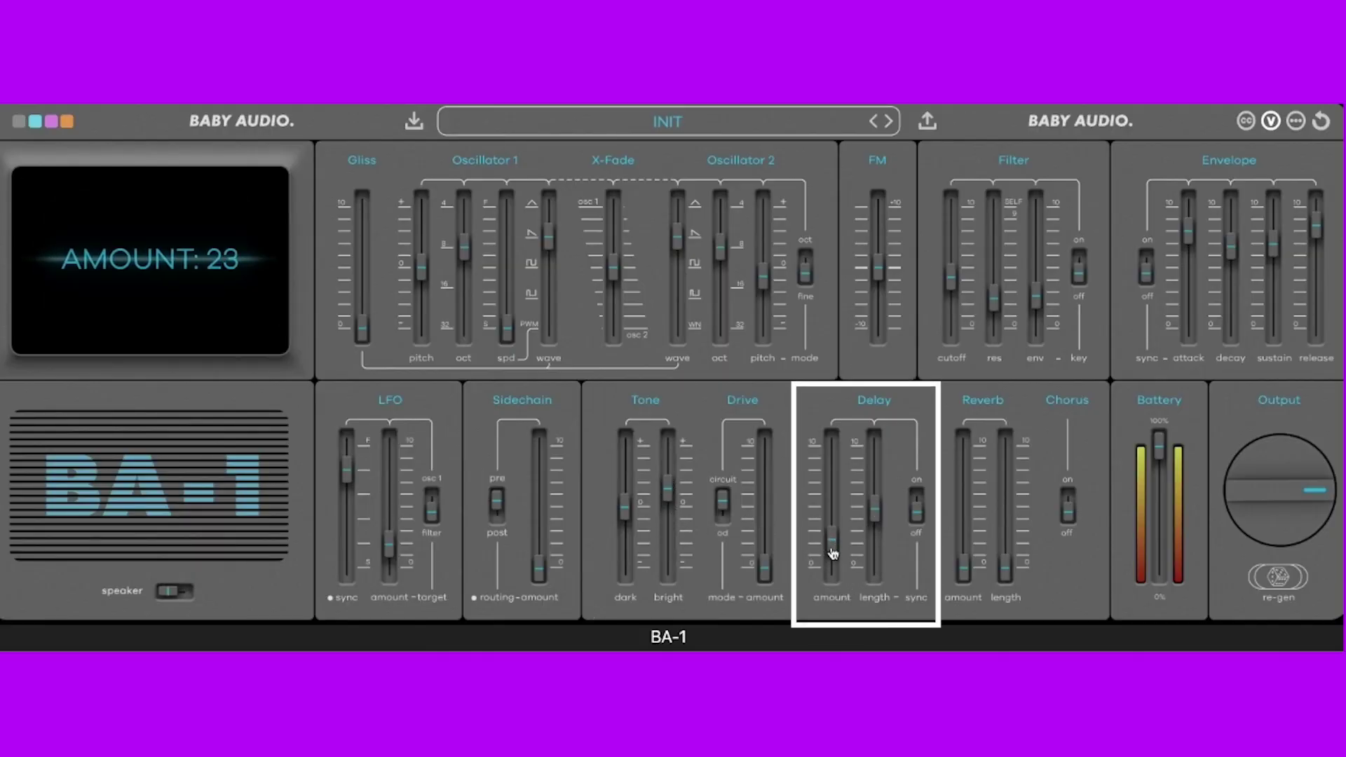
pyautogui.moveTo(1009, 565); pyautogui.dragTo(968, 550)
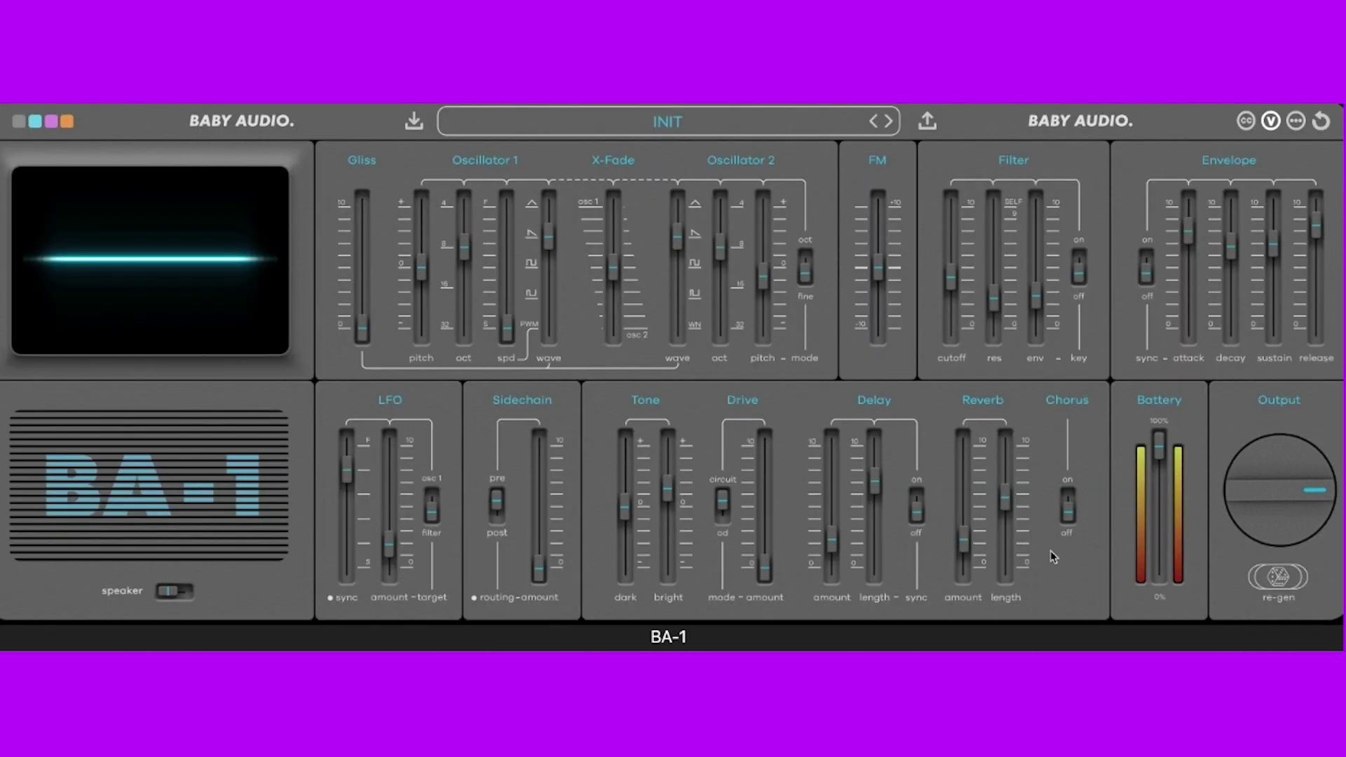
# - Switch the chorus on and lower the battery level to 49
pyautogui.click(1069, 504)
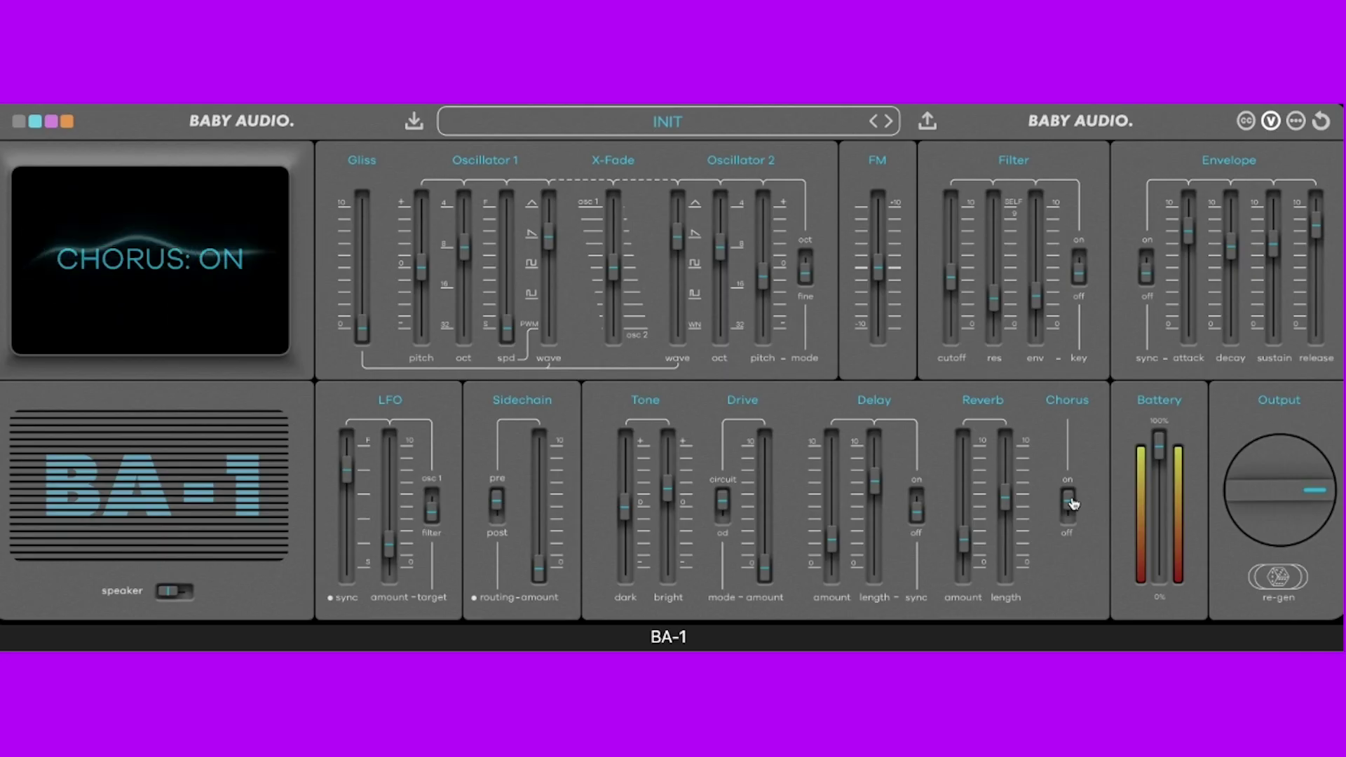
pyautogui.moveTo(1050, 370)
pyautogui.moveTo(1158, 452); pyautogui.dragTo(1155, 515)
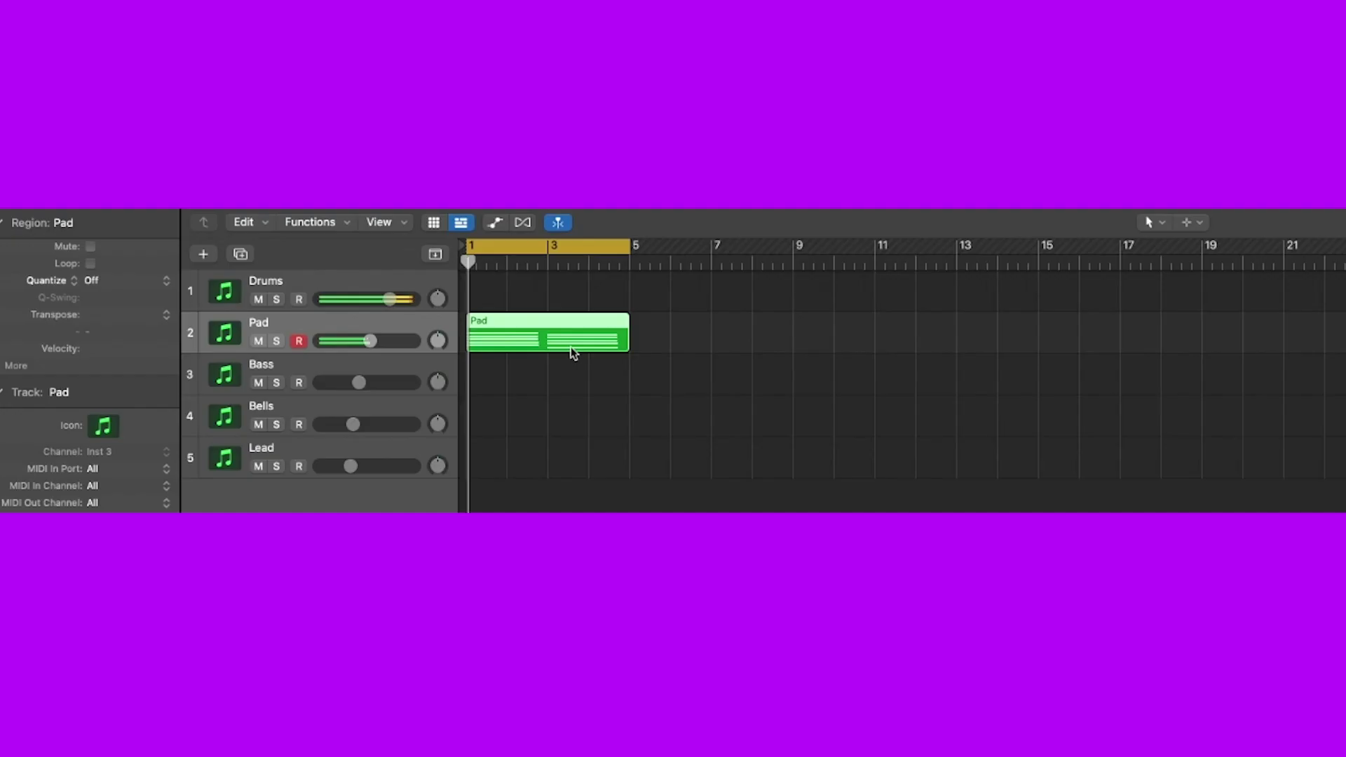
# - Set the Pad track volume to -6.8 dB and select the Bass track
pyautogui.moveTo(370, 341); pyautogui.dragTo(348, 343)
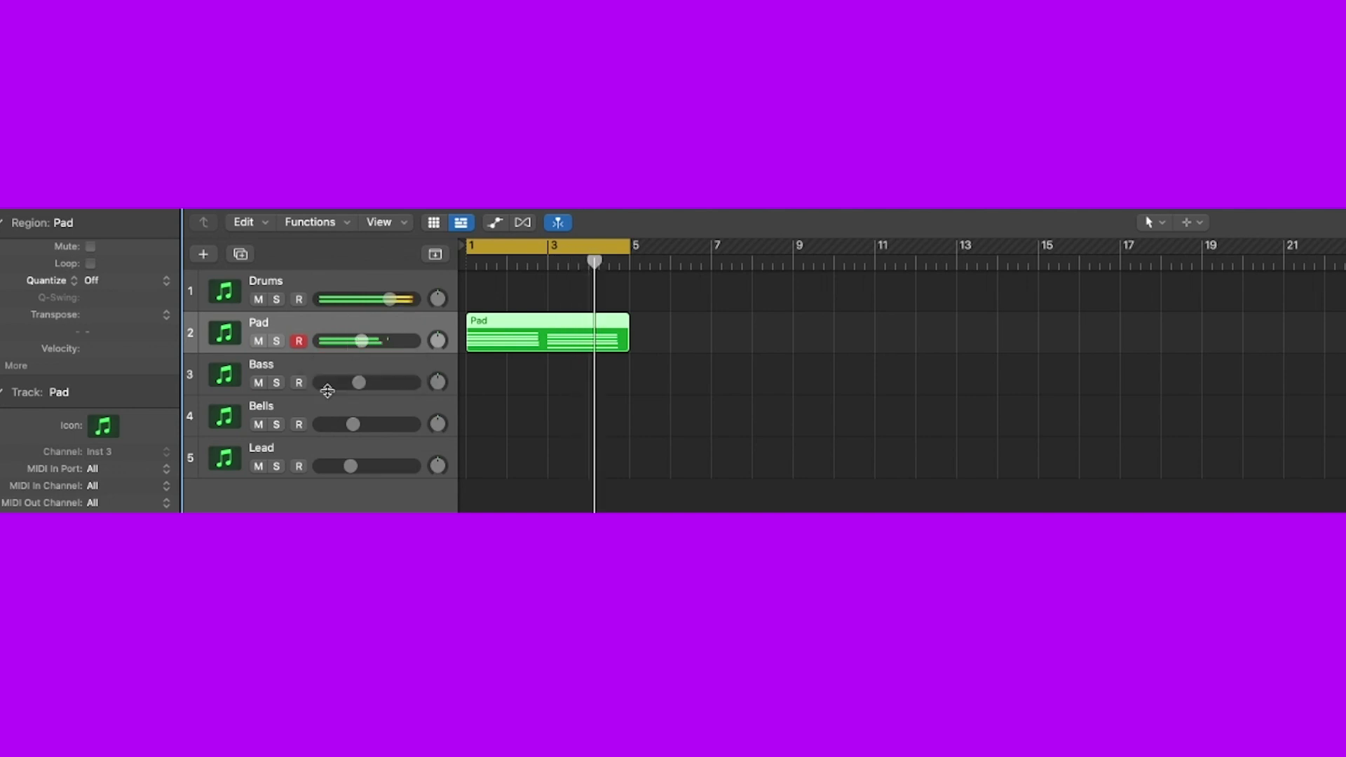
pyautogui.click(309, 370)
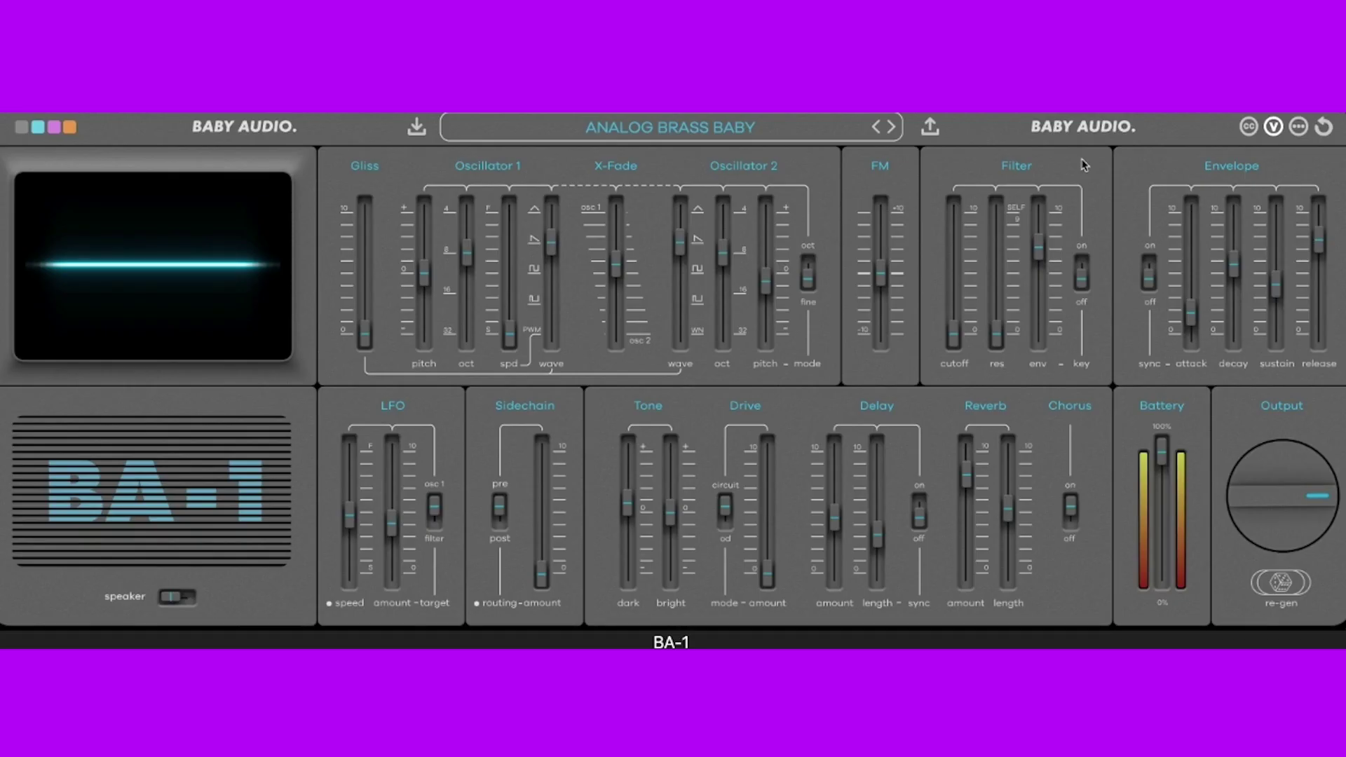
# - Load INIT on the Bass track's BA-1, set Oscillator 1 to octave 16 and centre the X-Fade
pyautogui.click(1326, 128)
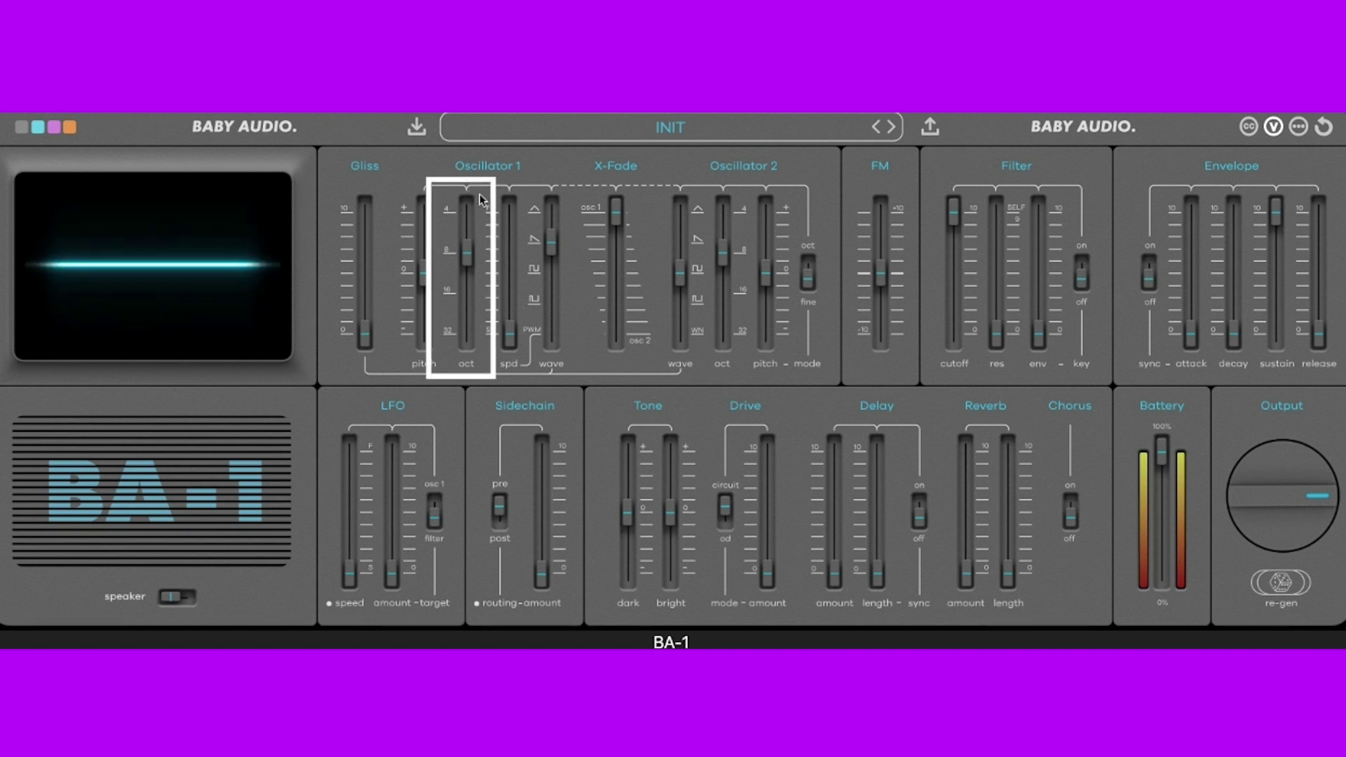
pyautogui.moveTo(472, 264); pyautogui.dragTo(473, 305)
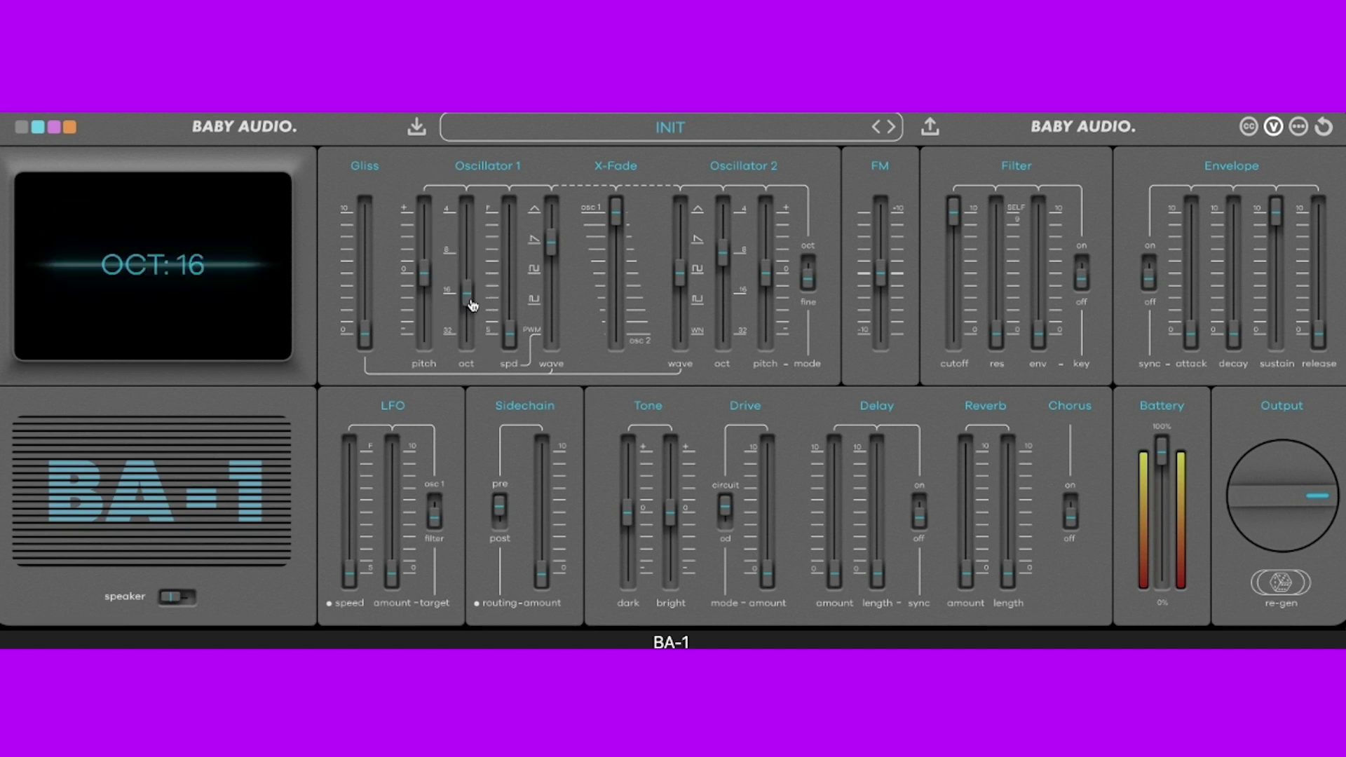
pyautogui.moveTo(615, 211); pyautogui.dragTo(615, 273)
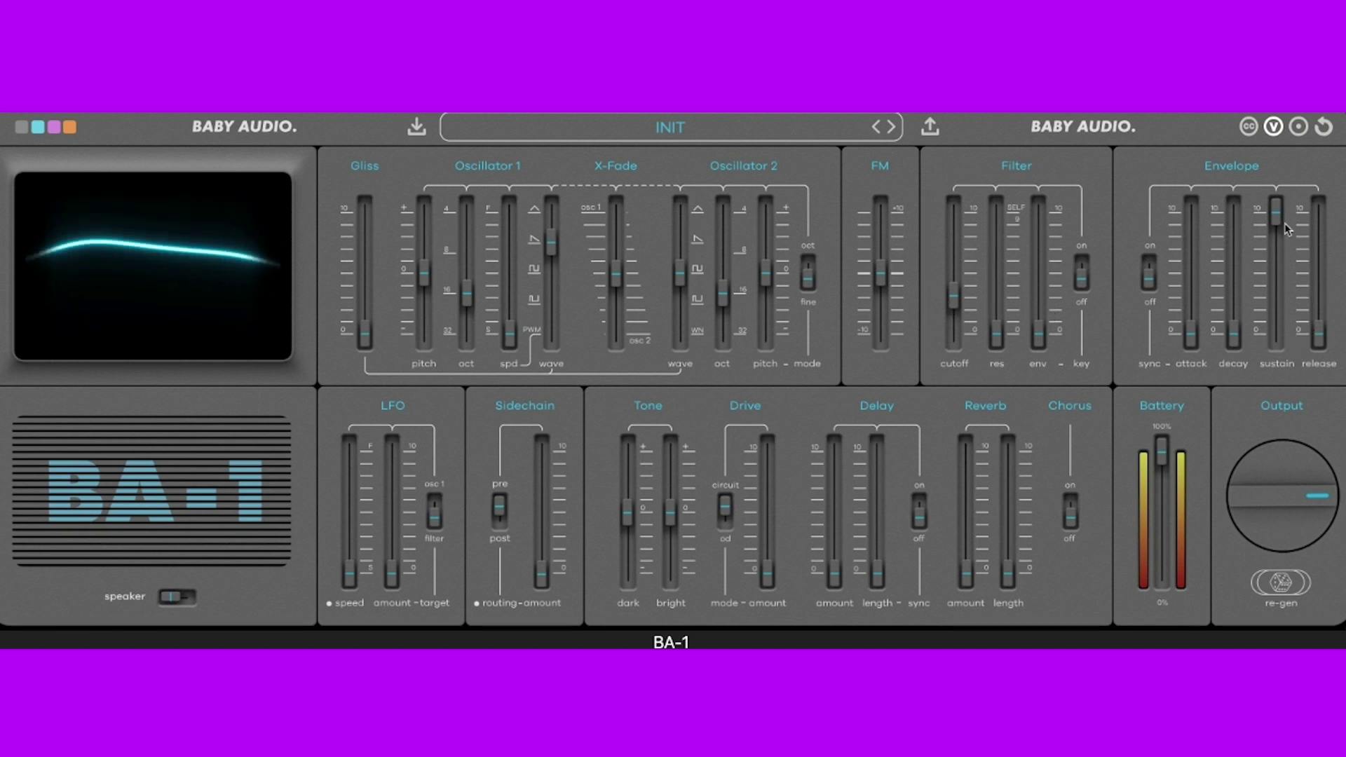
# - Set filter envelope to 08, envelope decay to about 38, and add slight filter resonance
pyautogui.moveTo(1285, 223)
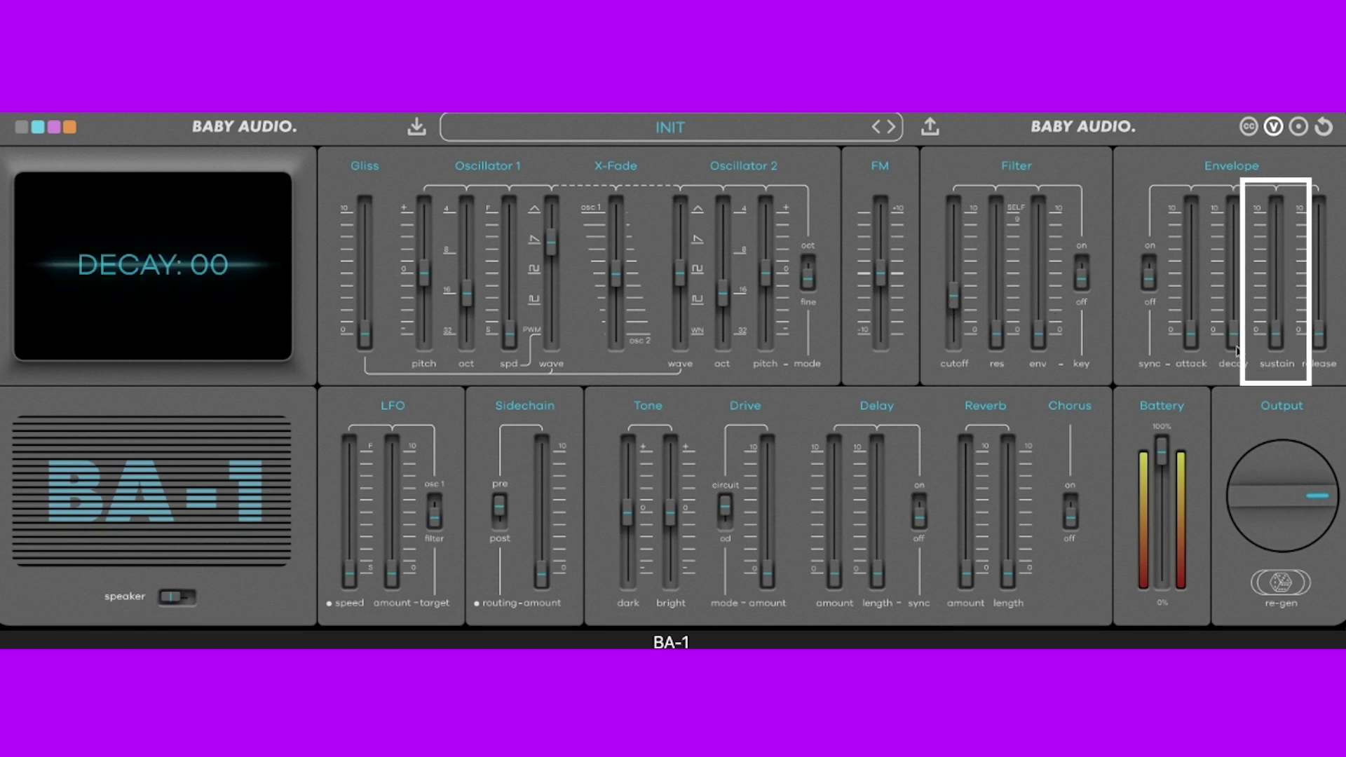
pyautogui.click(1043, 339)
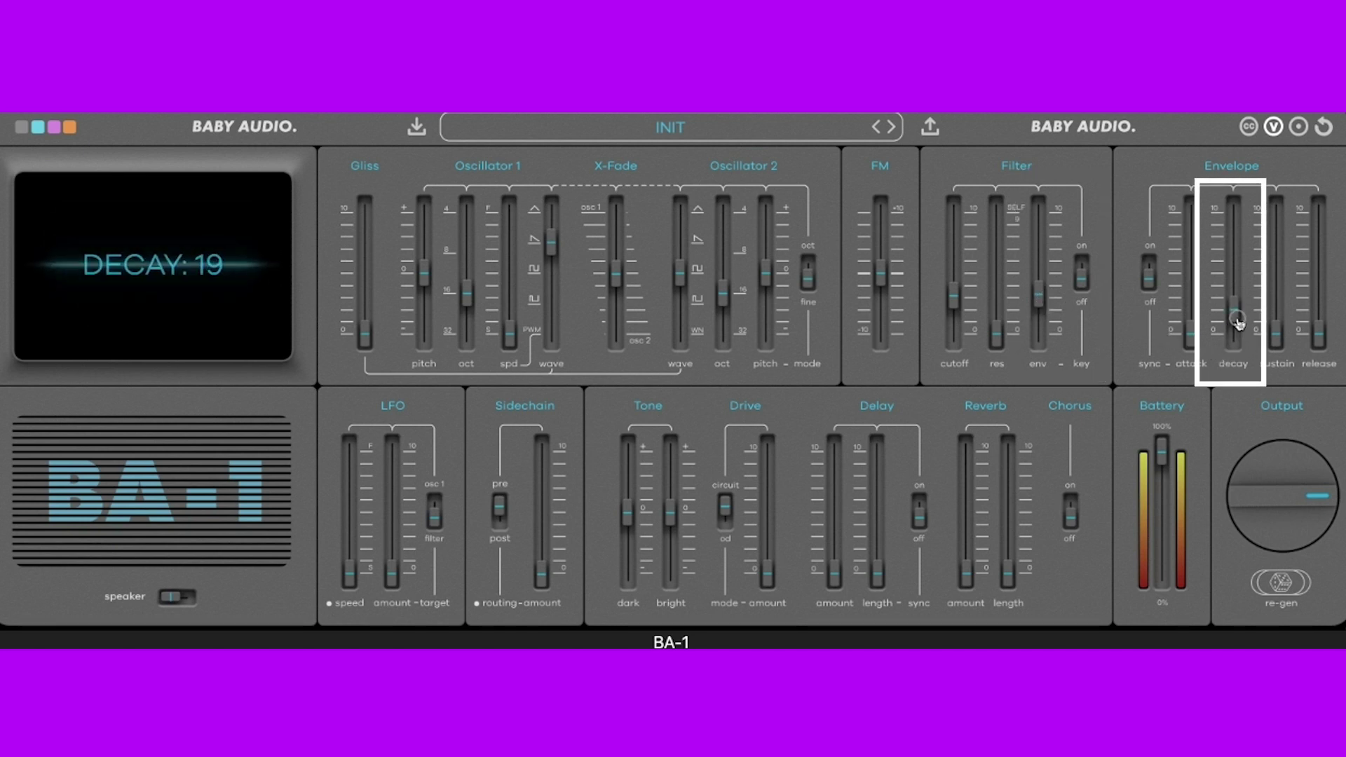
pyautogui.moveTo(1240, 303); pyautogui.dragTo(1242, 295)
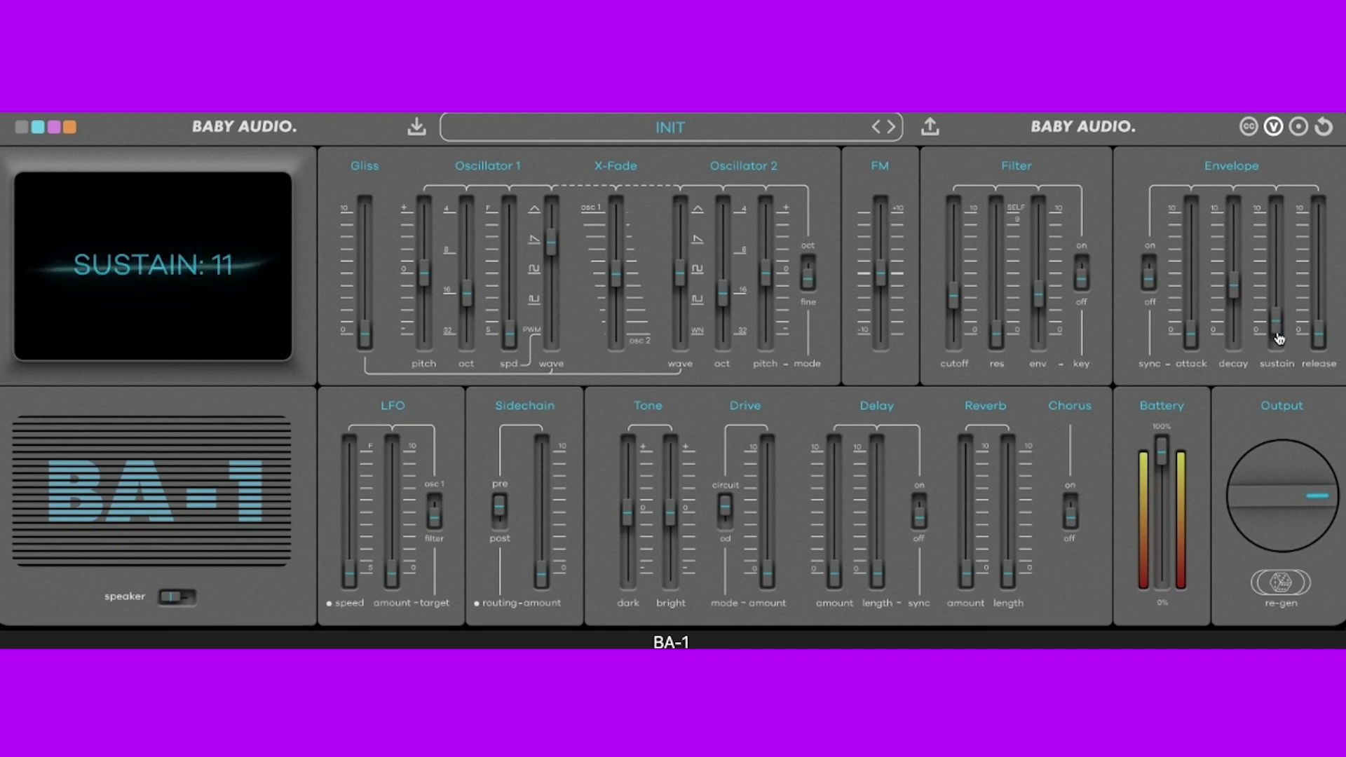
pyautogui.moveTo(996, 337); pyautogui.dragTo(1007, 281)
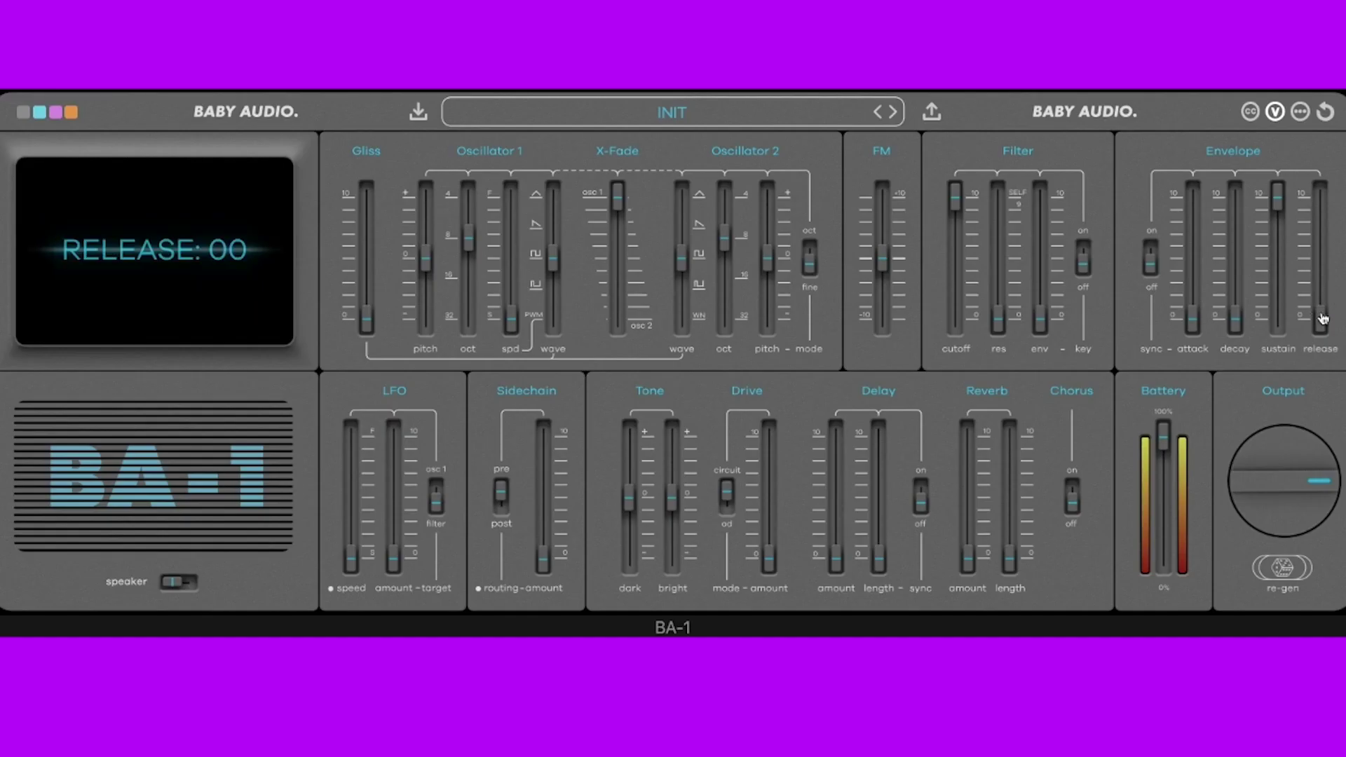
# - Set release to 45, both oscillators to octave 4, X-Fade to +13 and FM to +13
pyautogui.moveTo(1170, 257); pyautogui.dragTo(1173, 155)
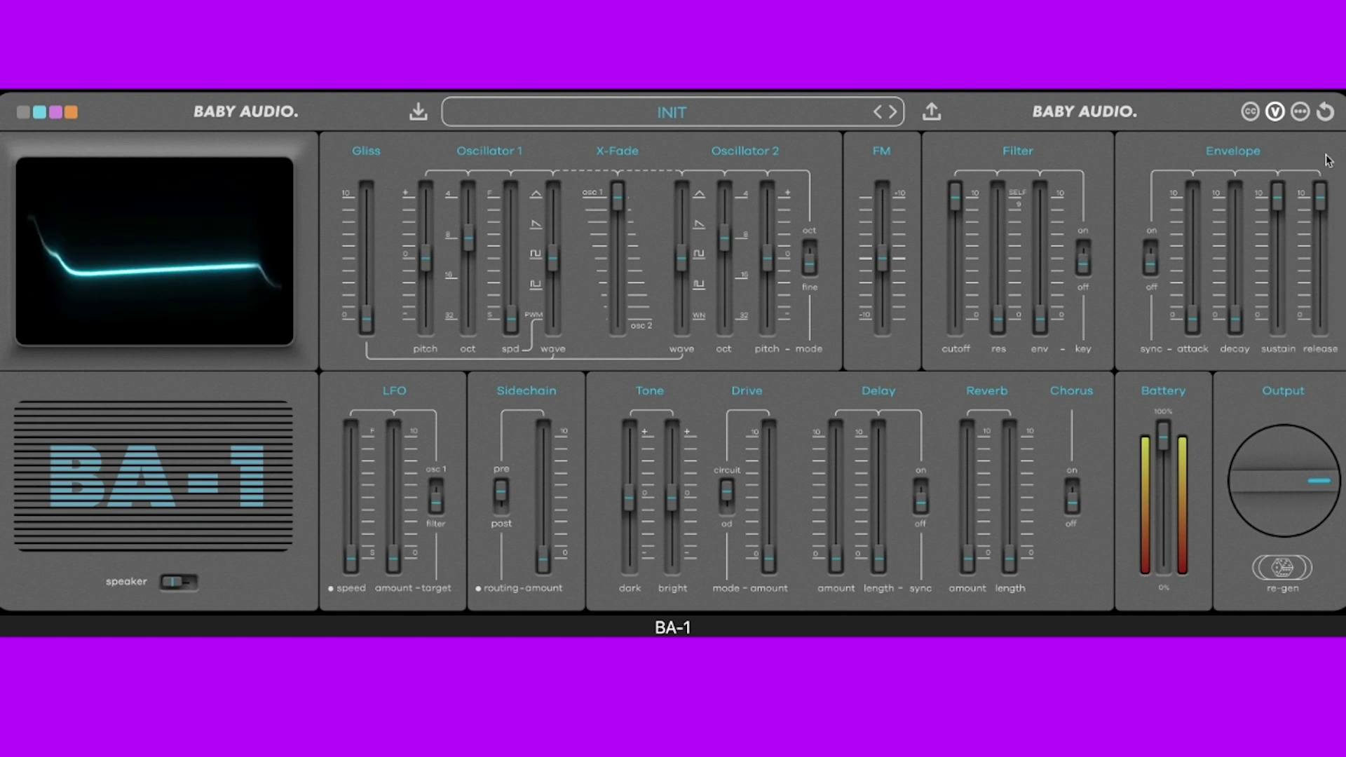
pyautogui.click(469, 243)
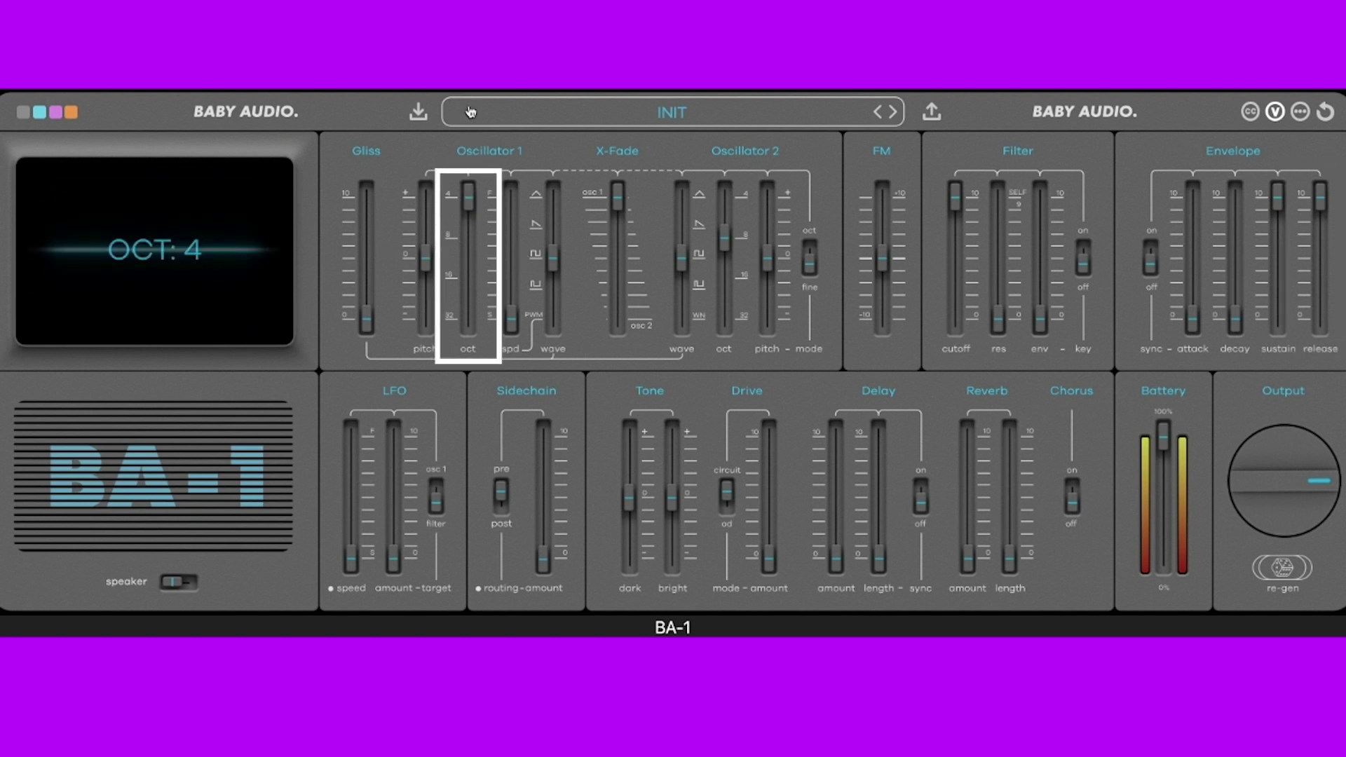
pyautogui.moveTo(619, 197); pyautogui.dragTo(615, 255)
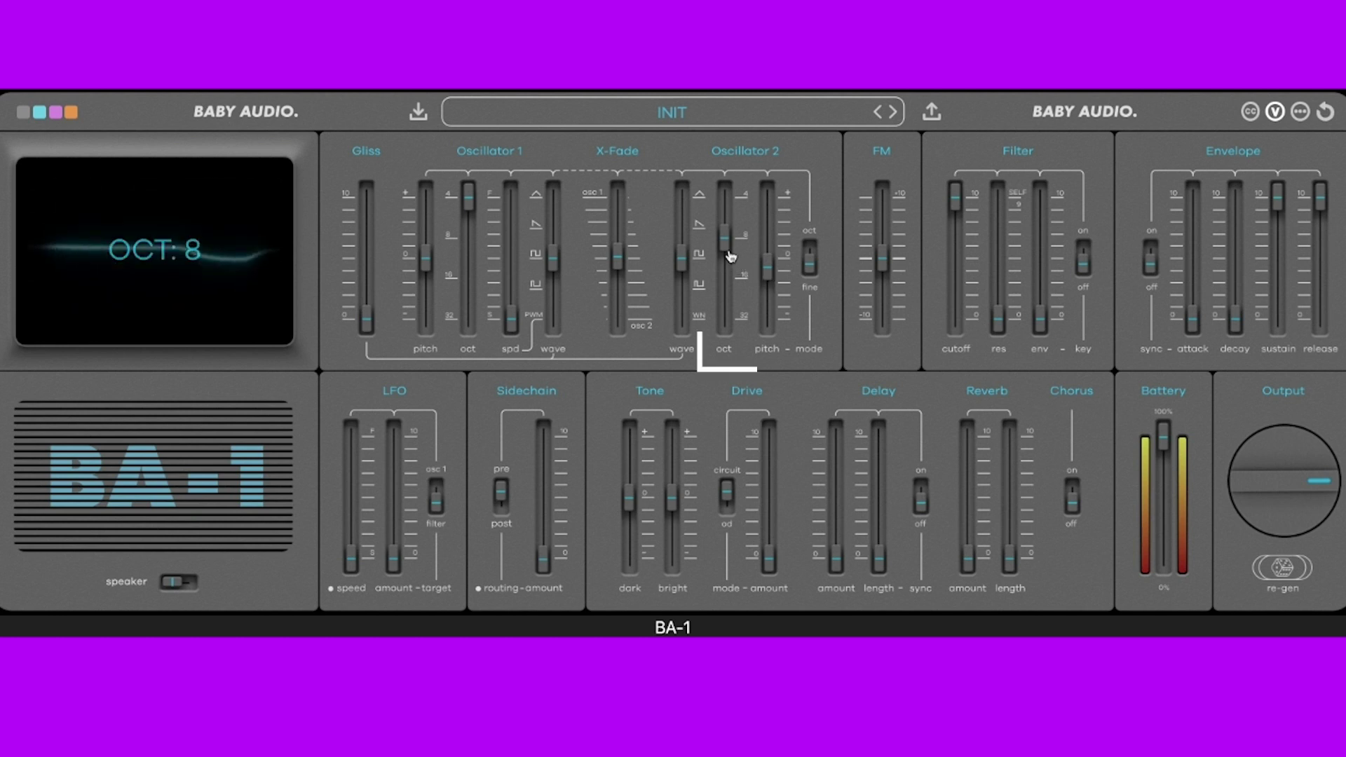
pyautogui.moveTo(730, 257); pyautogui.dragTo(725, 200)
pyautogui.moveTo(885, 259); pyautogui.dragTo(887, 252)
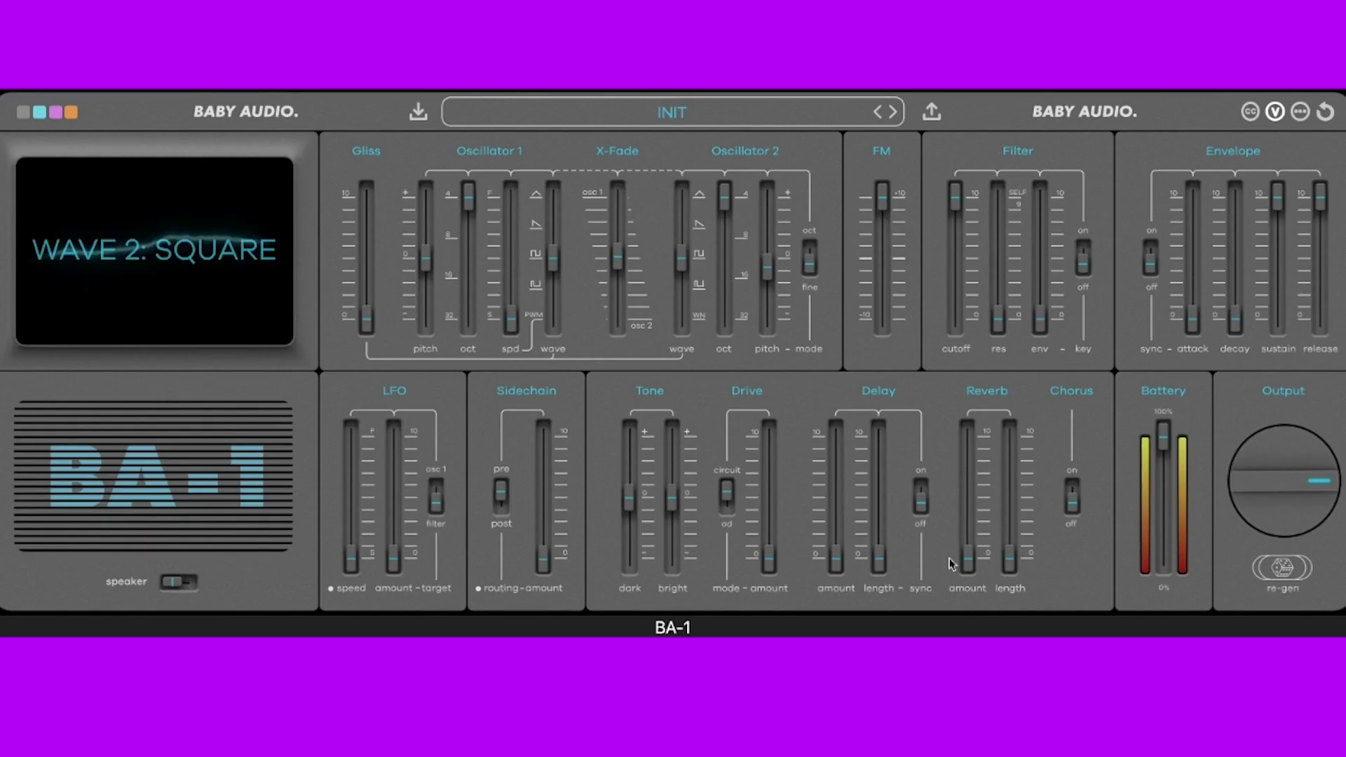
# - Enable chorus, reverb length 45 with more amount, and tempo-synced delay at length 86, amount 31
pyautogui.click(1075, 493)
pyautogui.moveTo(1009, 559); pyautogui.dragTo(1006, 511)
pyautogui.moveTo(967, 561); pyautogui.dragTo(967, 536)
pyautogui.moveTo(878, 560); pyautogui.dragTo(879, 449)
pyautogui.moveTo(835, 561); pyautogui.dragTo(838, 533)
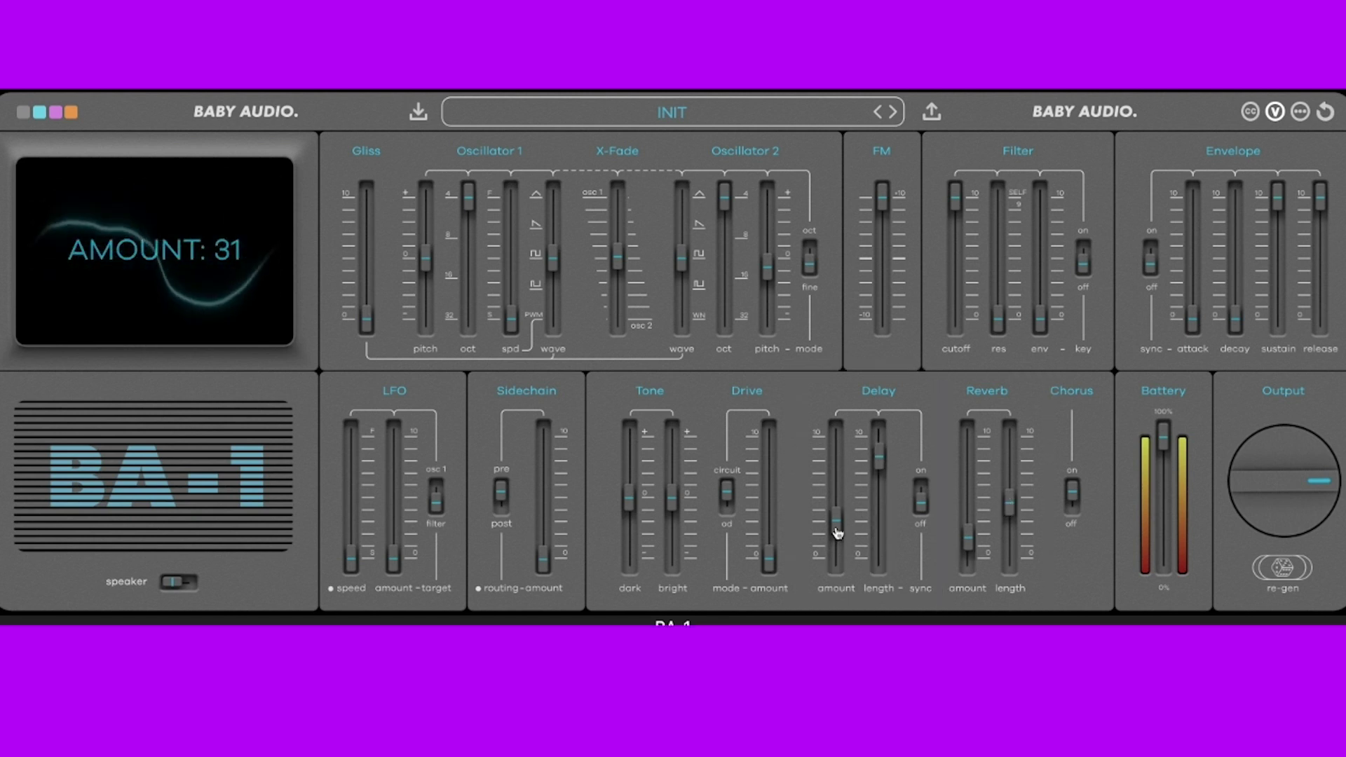
pyautogui.click(920, 498)
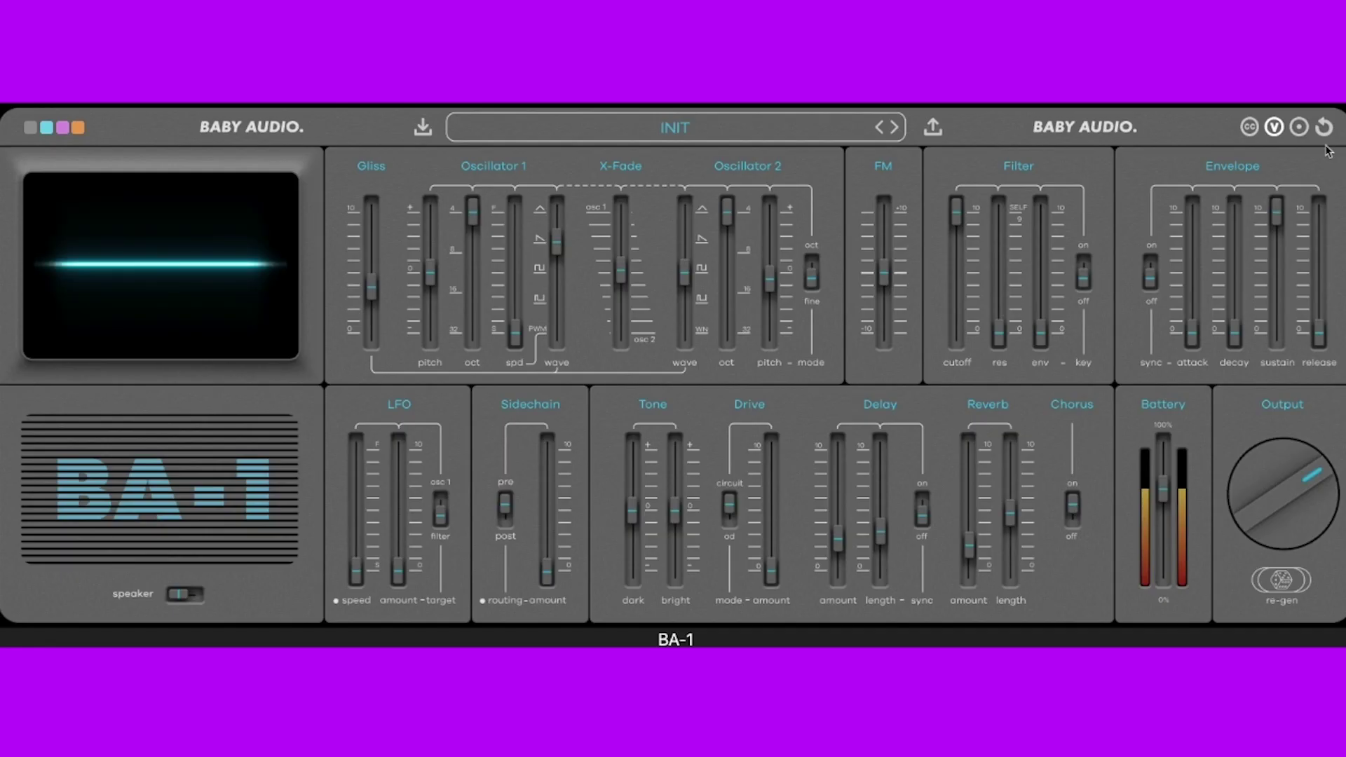
# - Reset the Lead's BA-1 patch to INIT and set Oscillator 1 to octave 4
pyautogui.click(1325, 129)
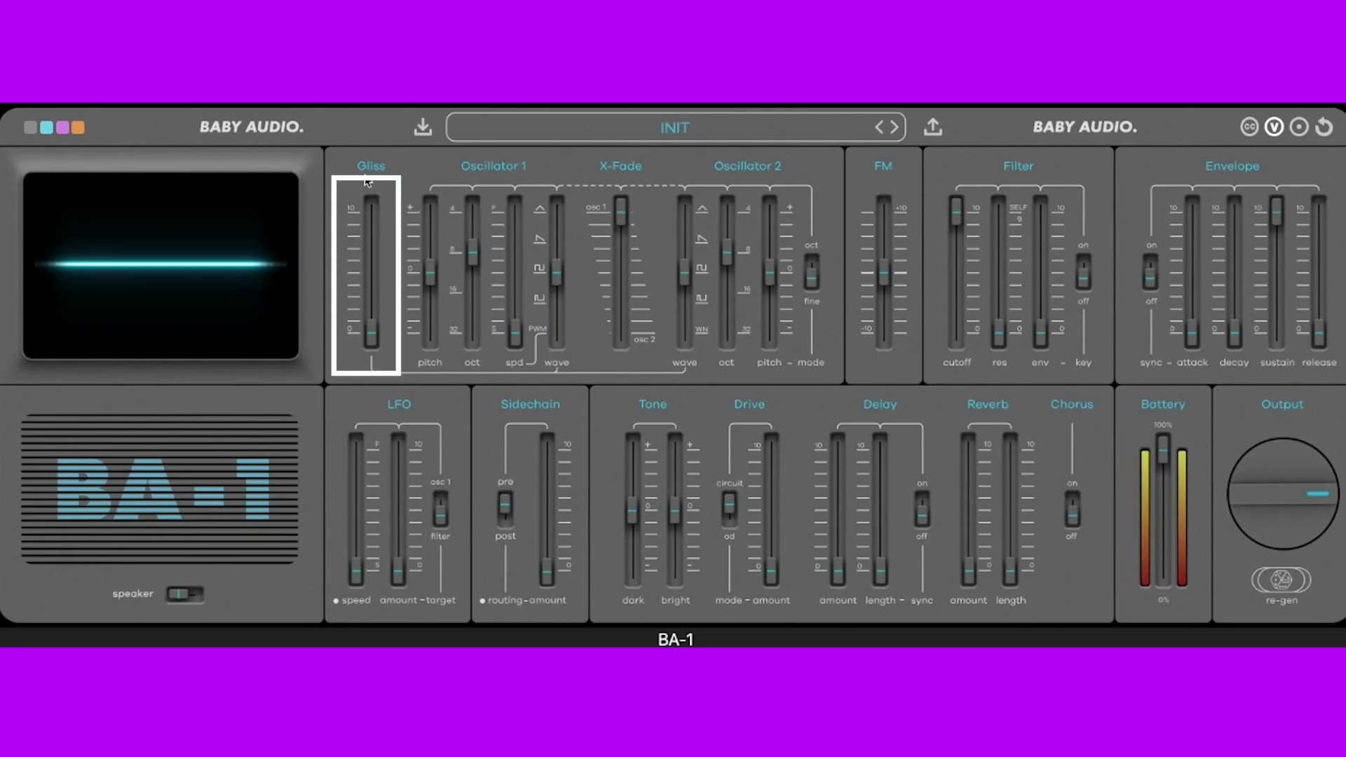
pyautogui.moveTo(473, 251); pyautogui.dragTo(474, 138)
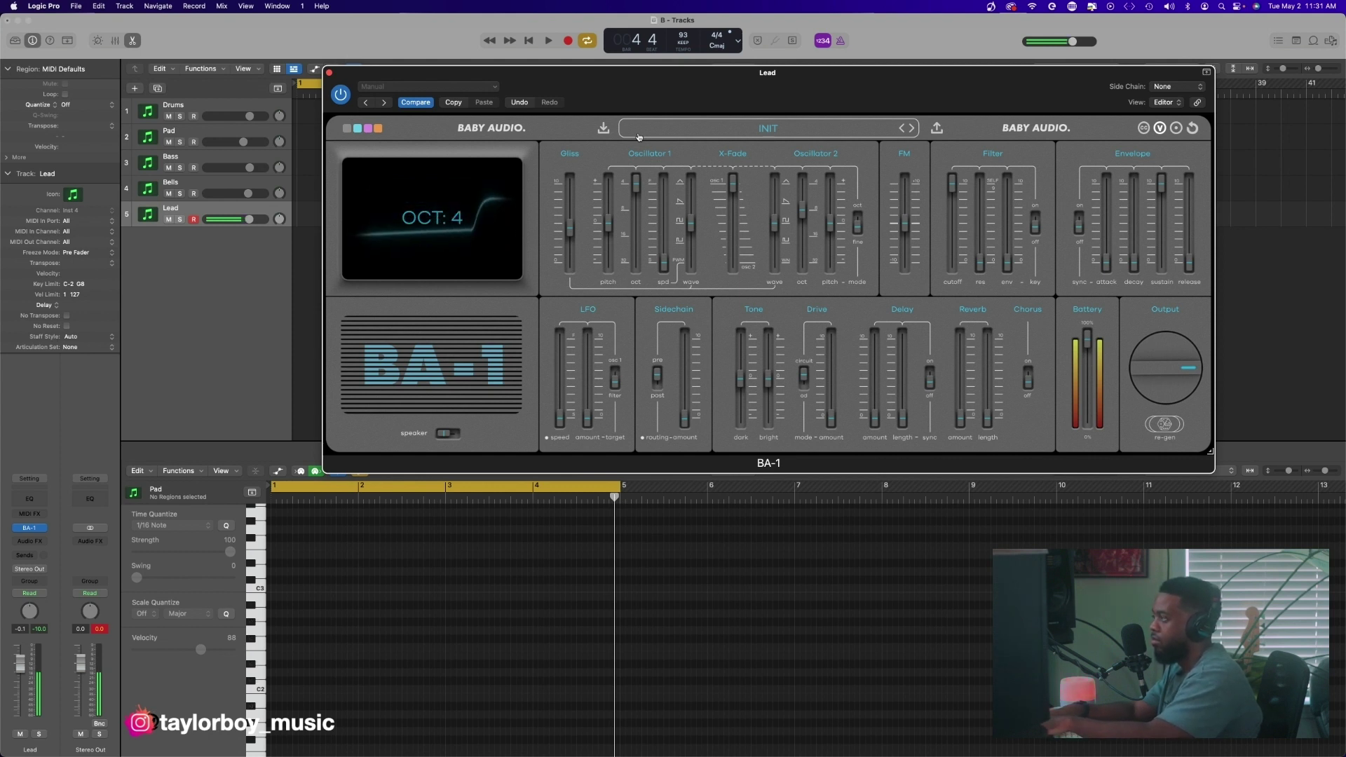
# - Centre the X-Fade, set Oscillator 2 to octave 4 and pitch -14, reverb length 26, delay 48
pyautogui.moveTo(811, 220)
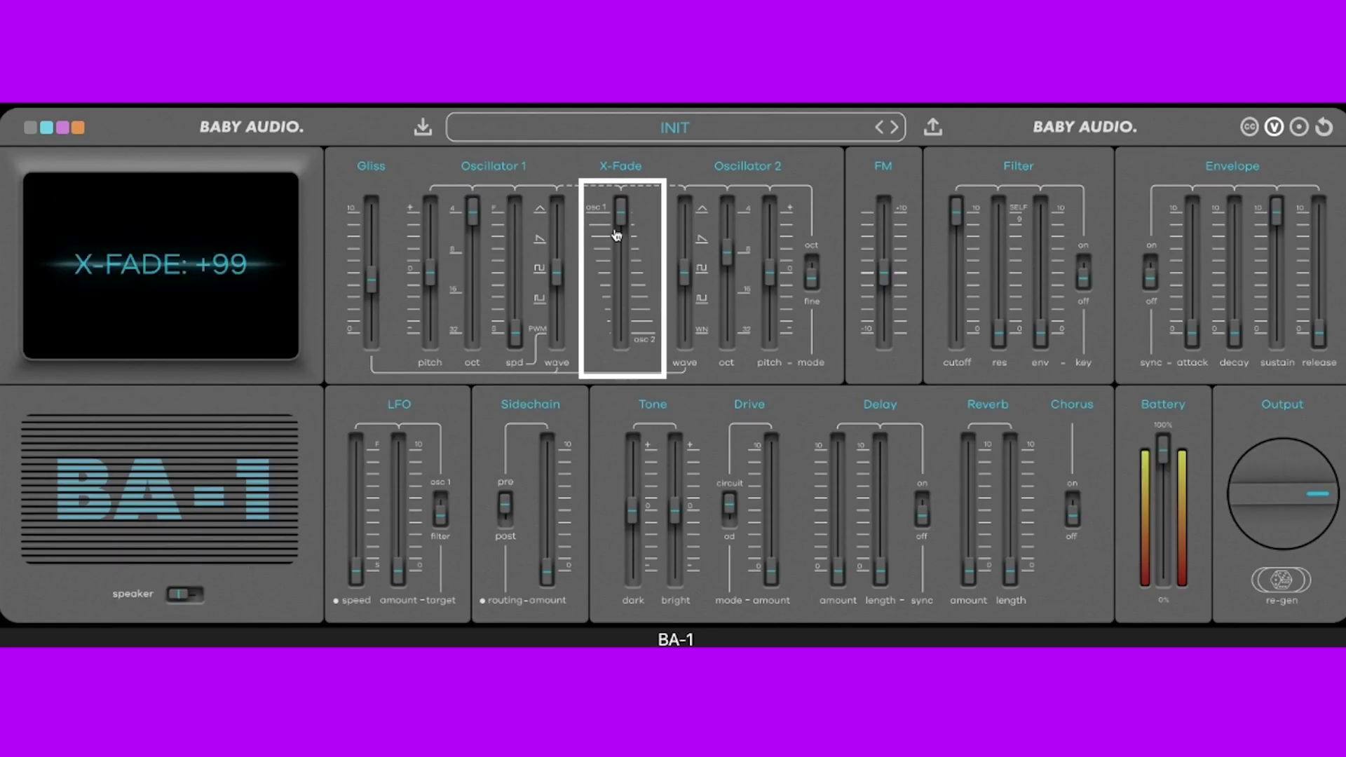
pyautogui.moveTo(732, 179); pyautogui.dragTo(733, 227)
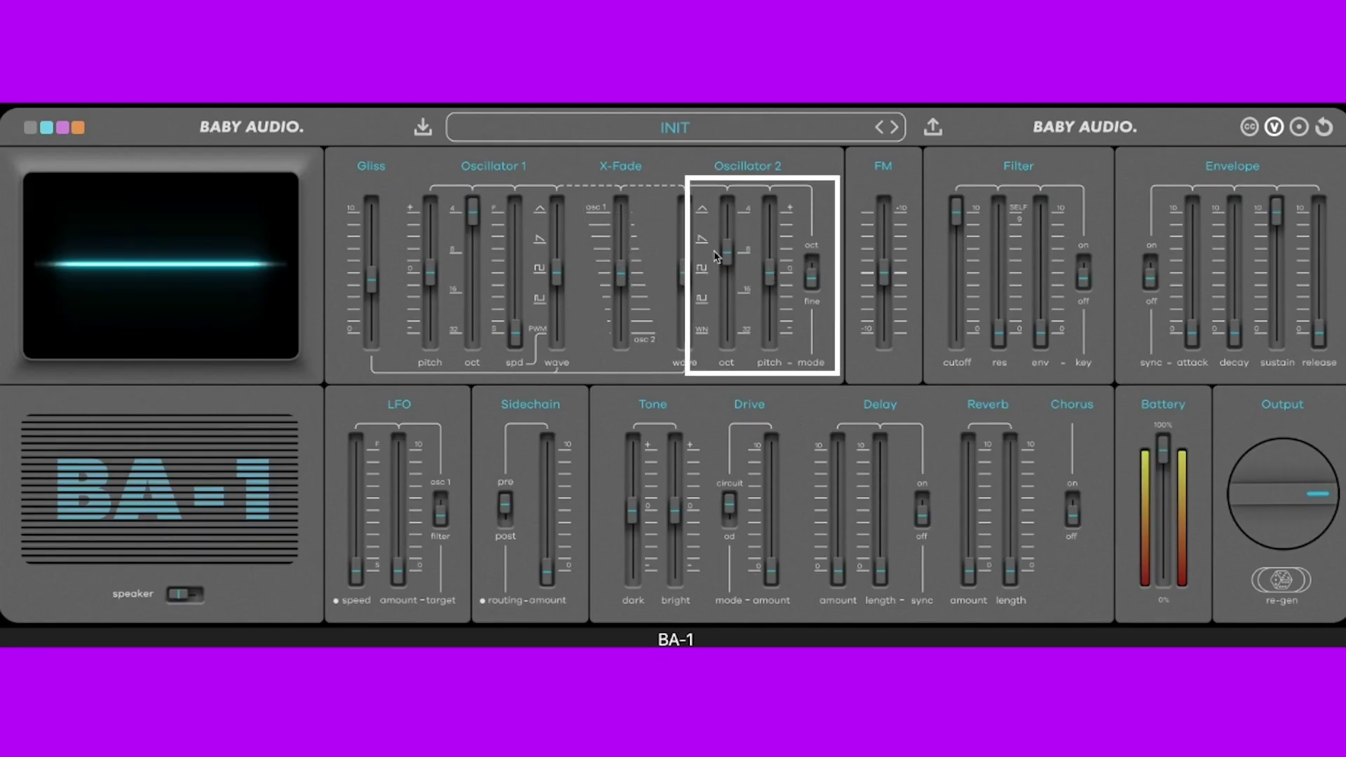
pyautogui.moveTo(729, 253); pyautogui.dragTo(729, 208)
pyautogui.moveTo(773, 272)
pyautogui.moveTo(773, 272); pyautogui.dragTo(769, 289)
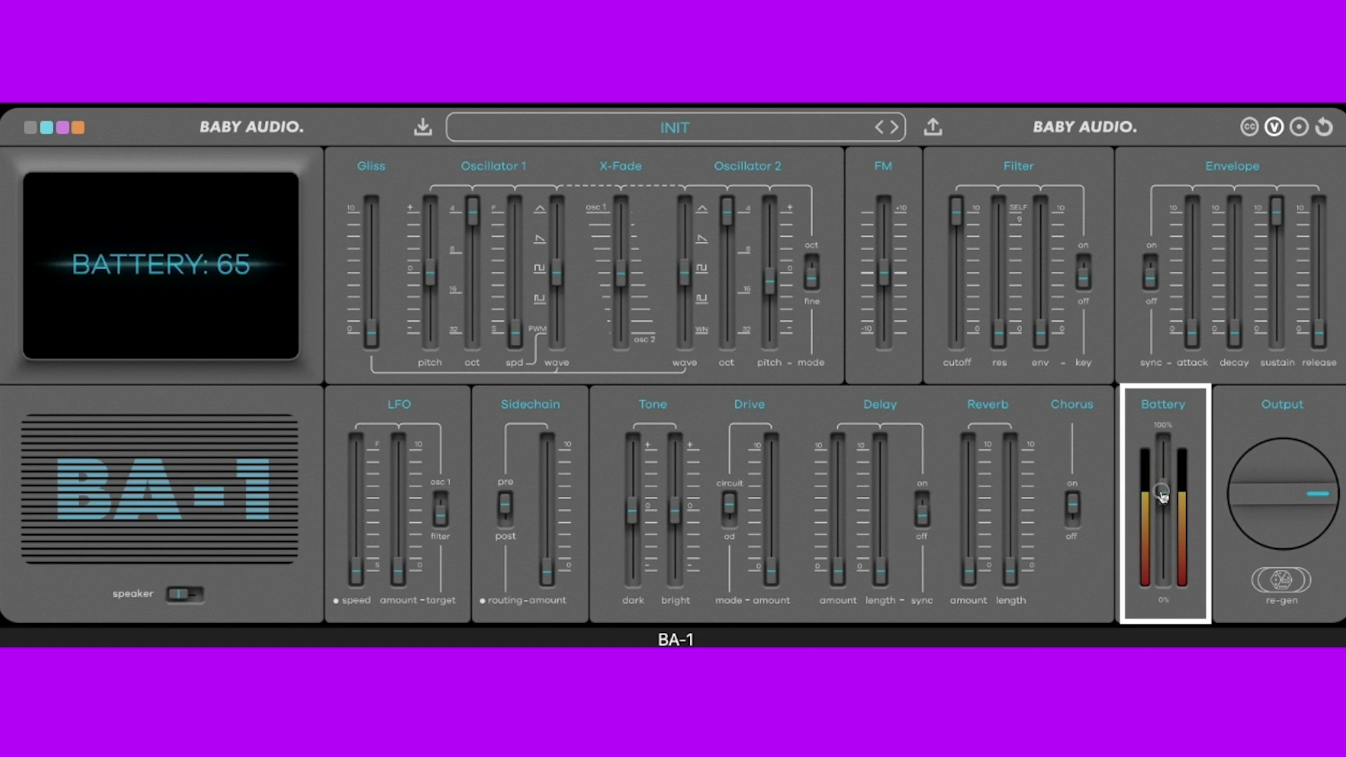
pyautogui.moveTo(1010, 570); pyautogui.dragTo(1007, 544)
pyautogui.moveTo(880, 573); pyautogui.dragTo(876, 514)
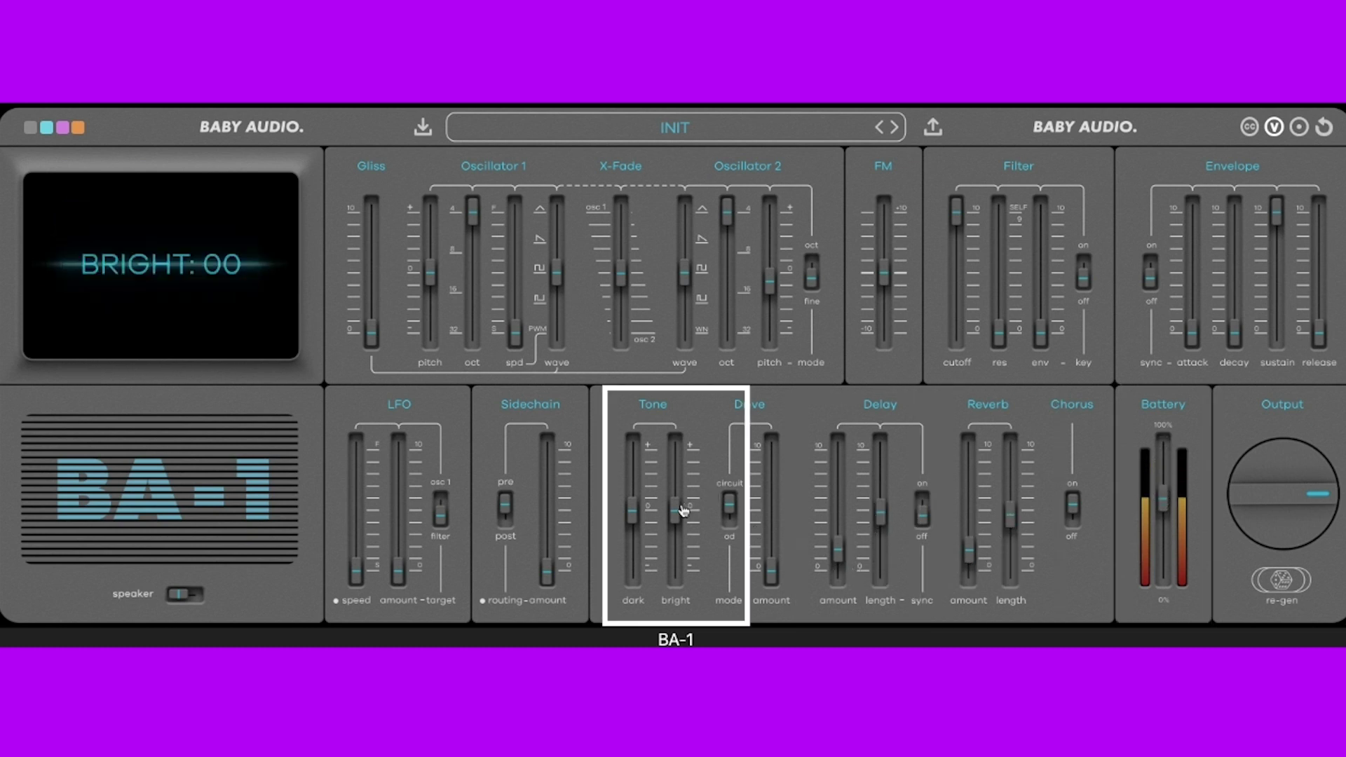